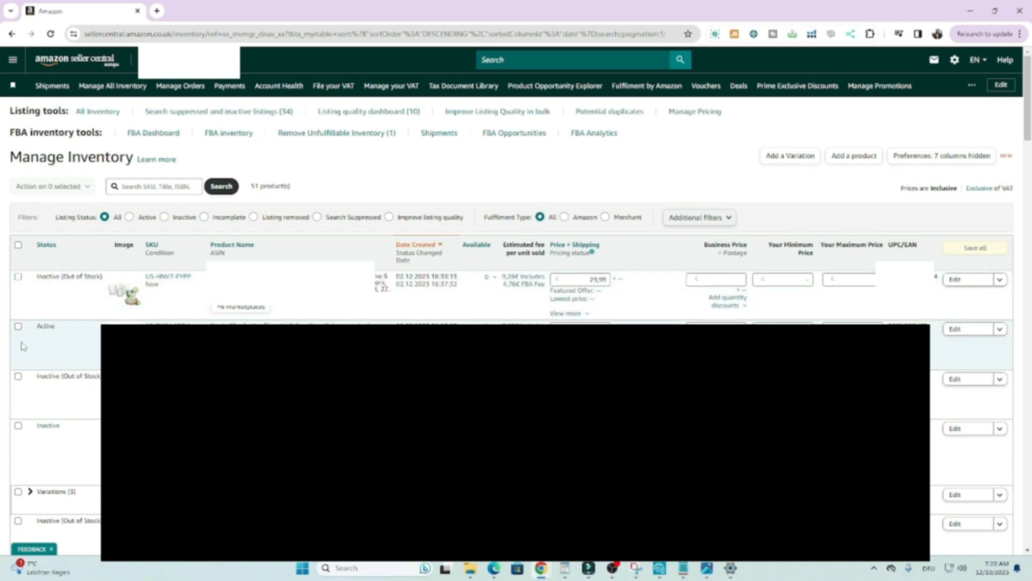
Start a Send/Replenish inventory workflow for the first out-of-stock listing and dismiss the hint about pre-selected products.
left_click(18, 277)
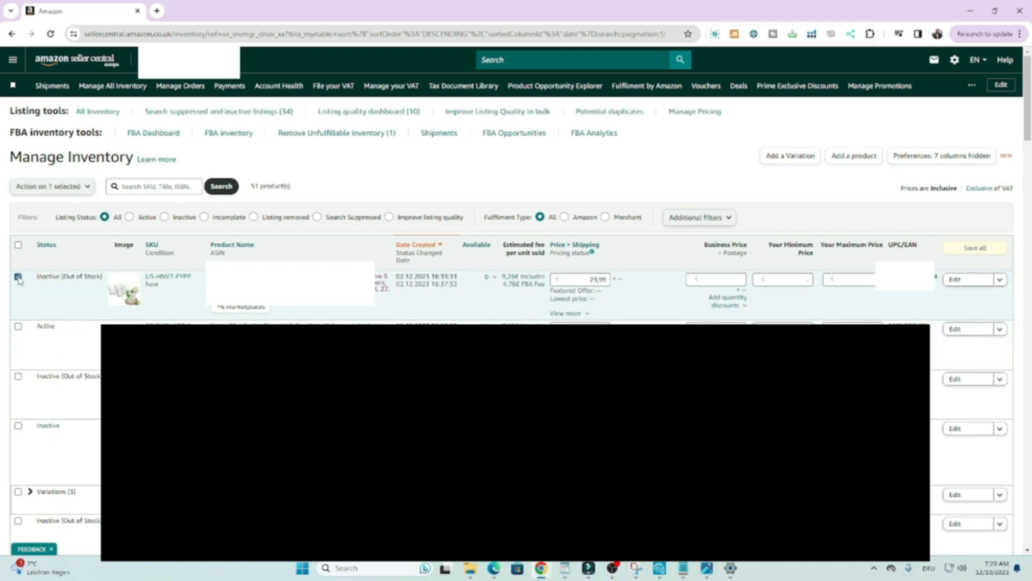
left_click(89, 187)
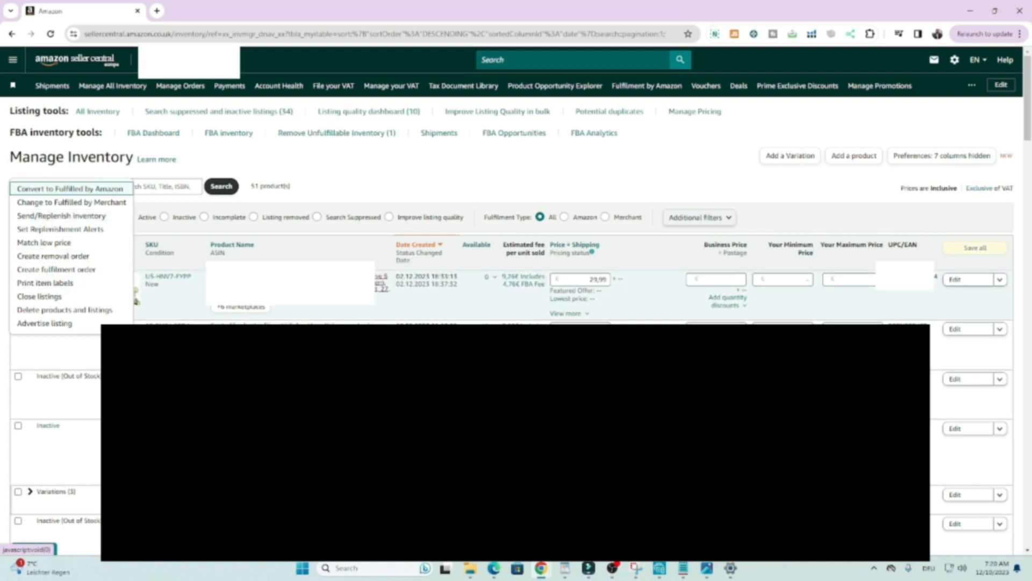
left_click(794, 196)
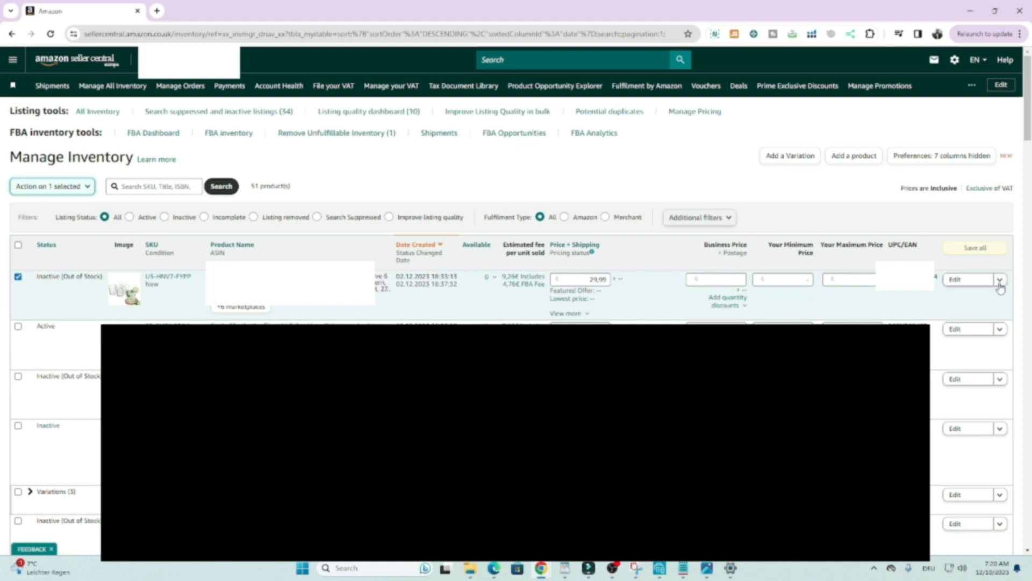
left_click(999, 285)
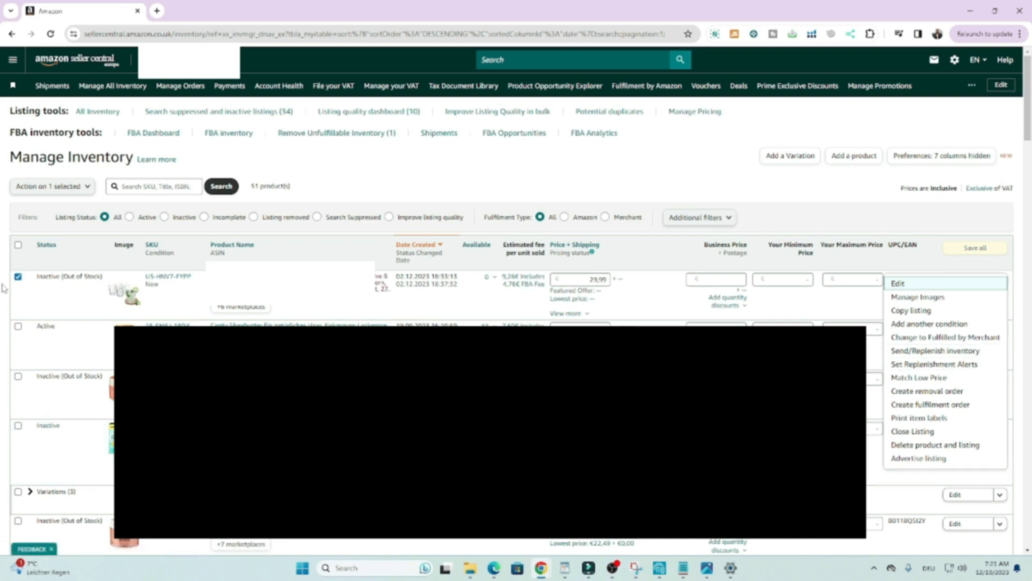
left_click(86, 187)
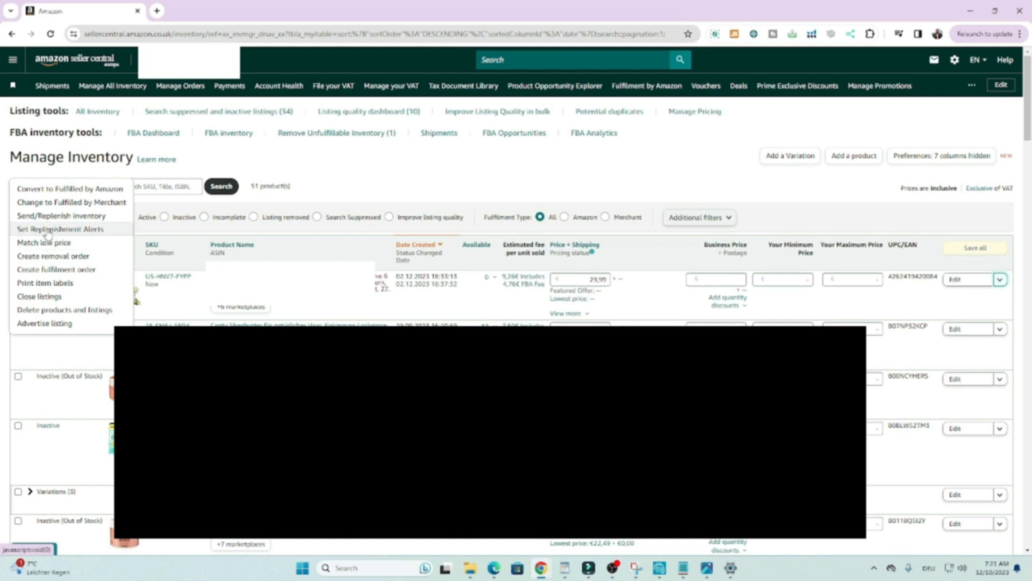
left_click(54, 216)
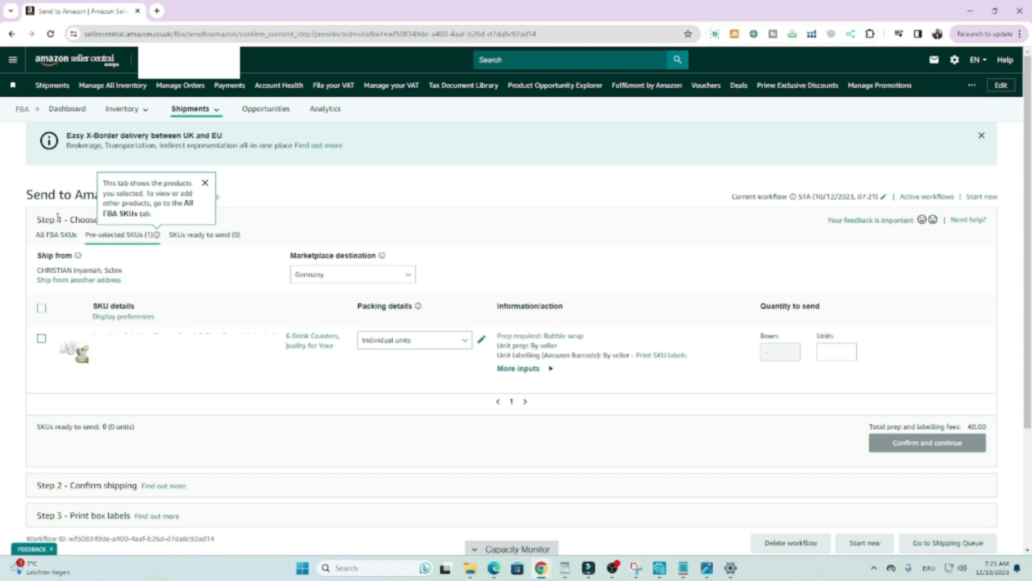
left_click(208, 184)
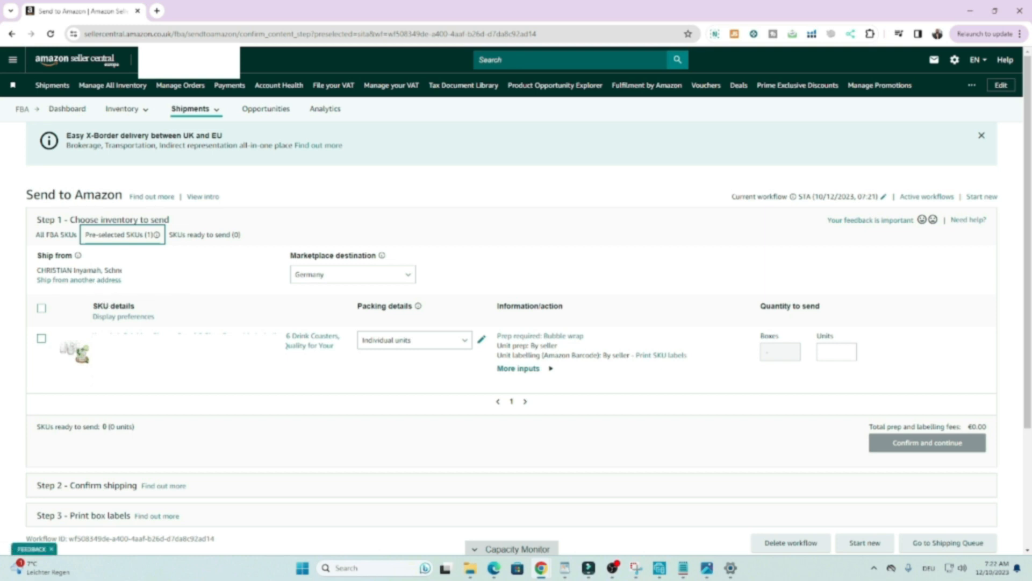
Set the marketplace destination to Germany and continue with the already selected ship-from address after reviewing the saved alternative.
left_click(399, 276)
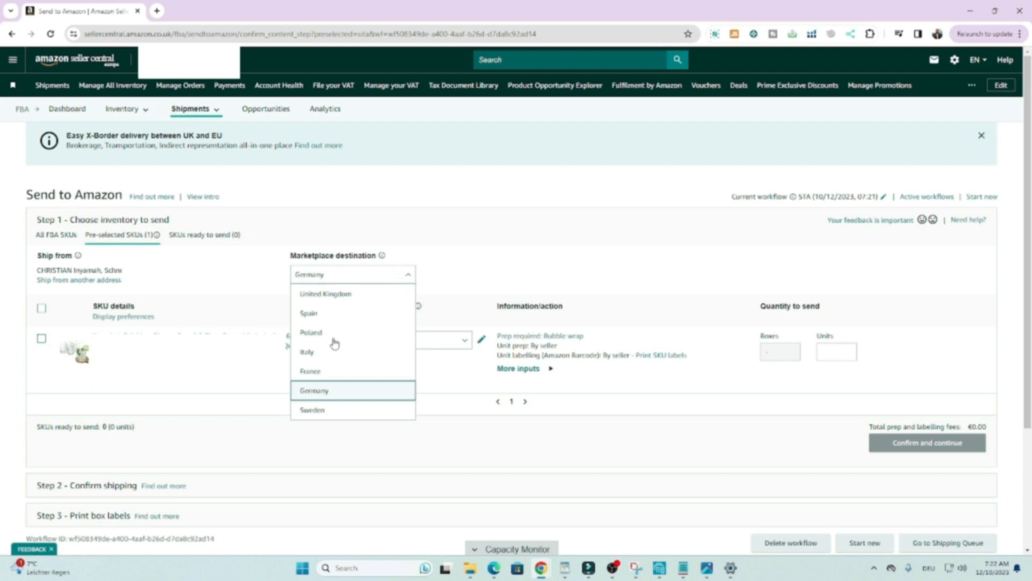
left_click(329, 397)
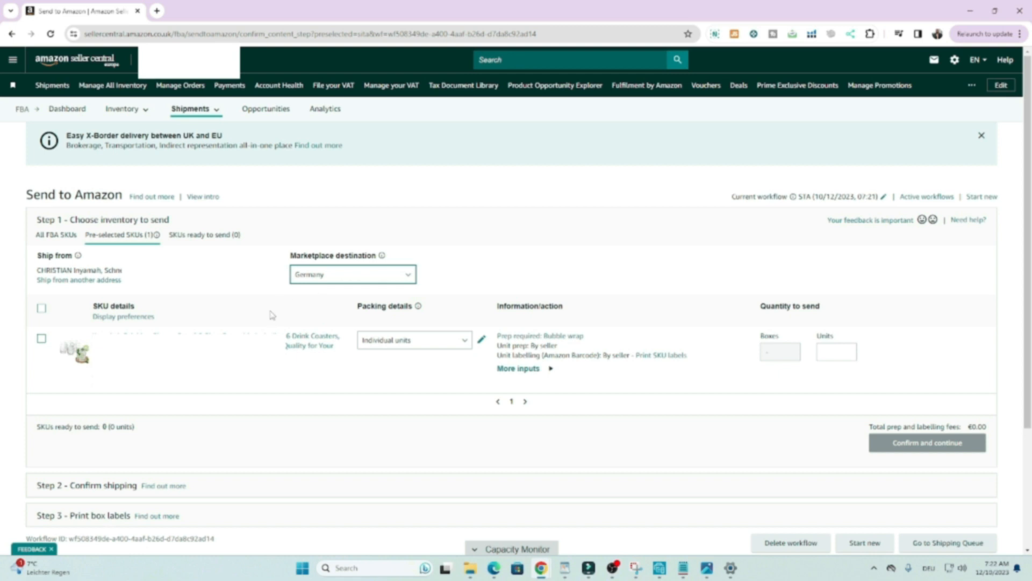
left_click(60, 285)
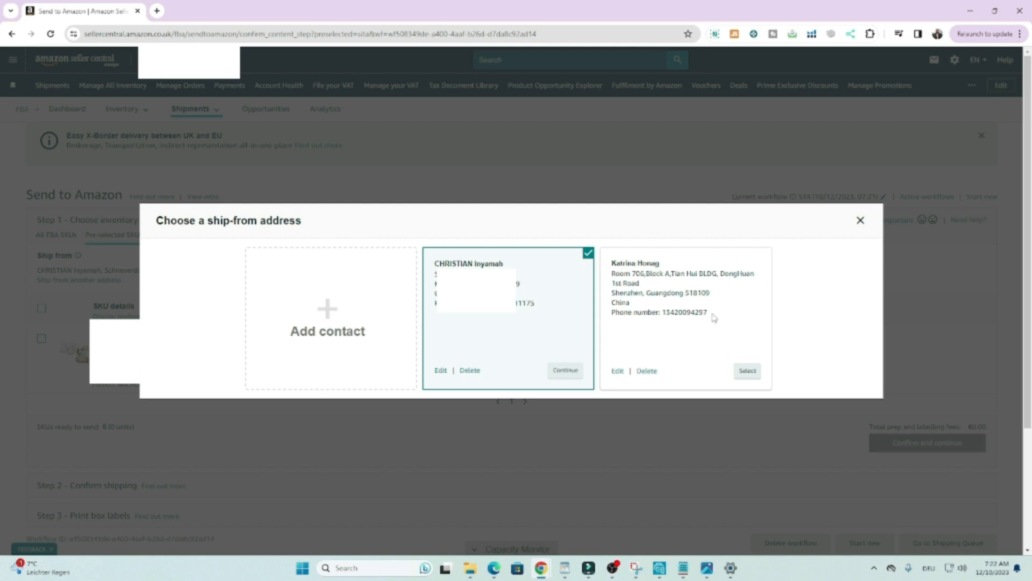
left_click_drag(713, 316, 613, 264)
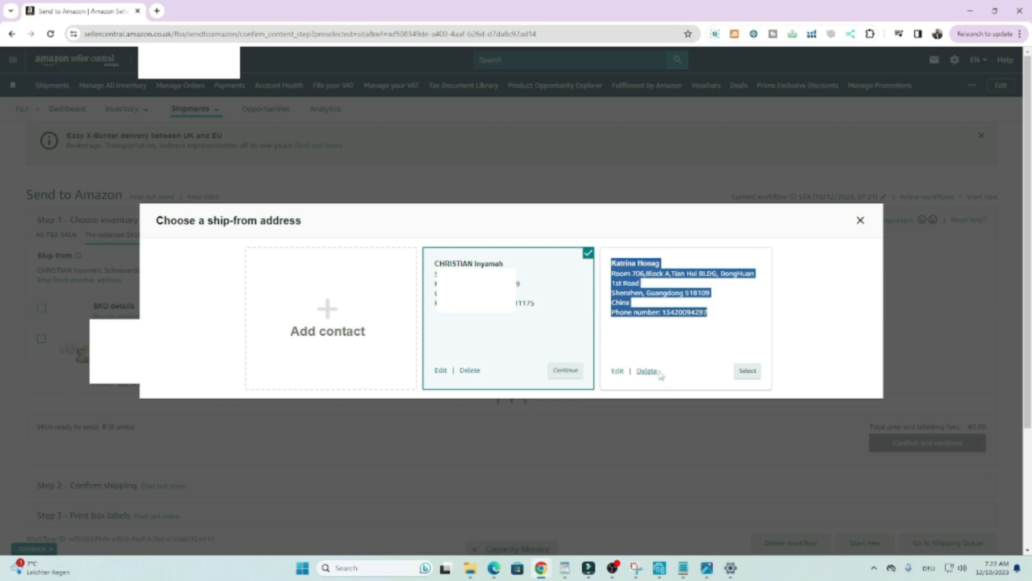
left_click(665, 347)
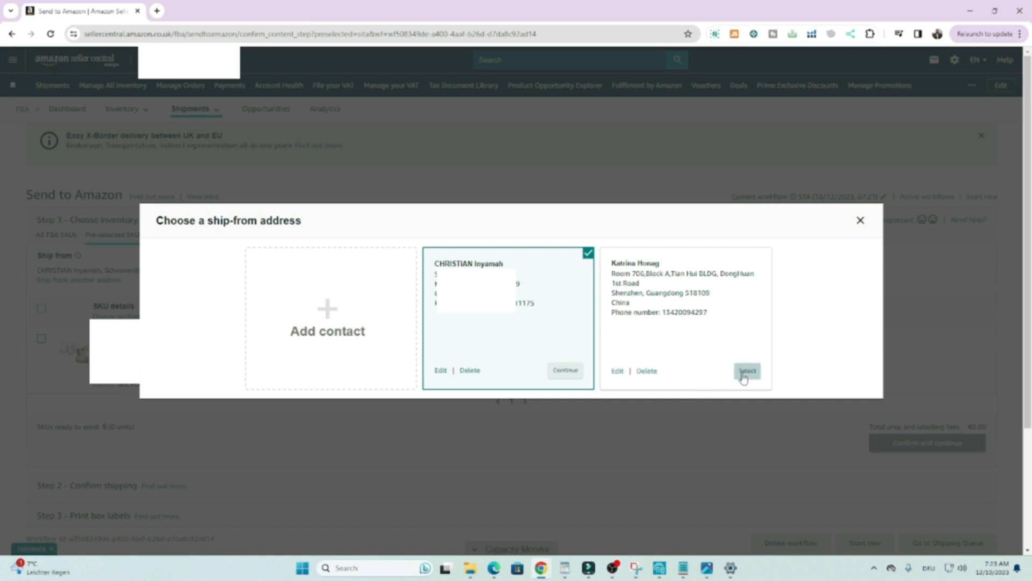
left_click(562, 377)
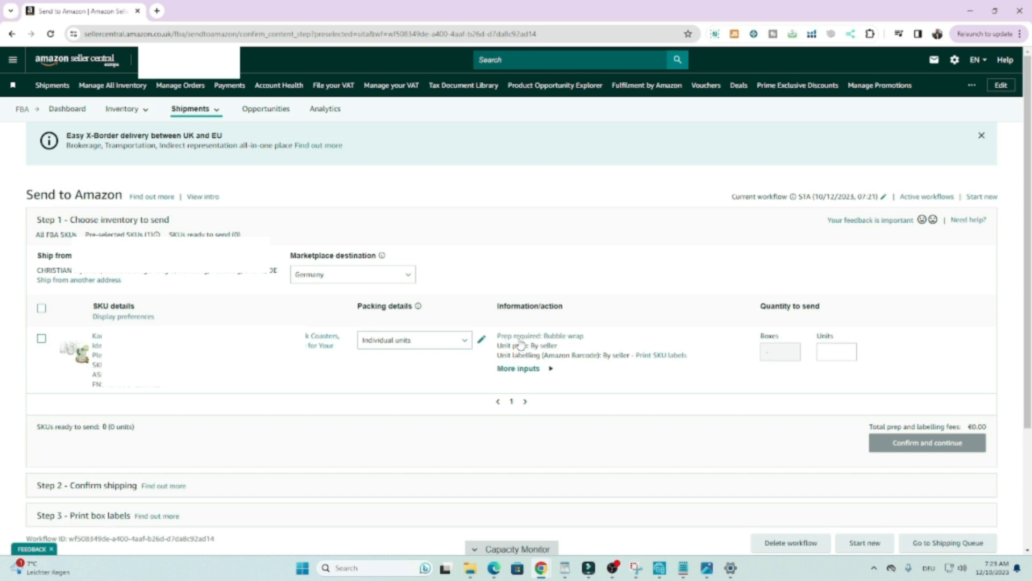
From the SKU's packing details, review the prep guidance for Liquids (non glass), Perforated packaging, Powder, pellets and granular, and Small.
left_click(482, 342)
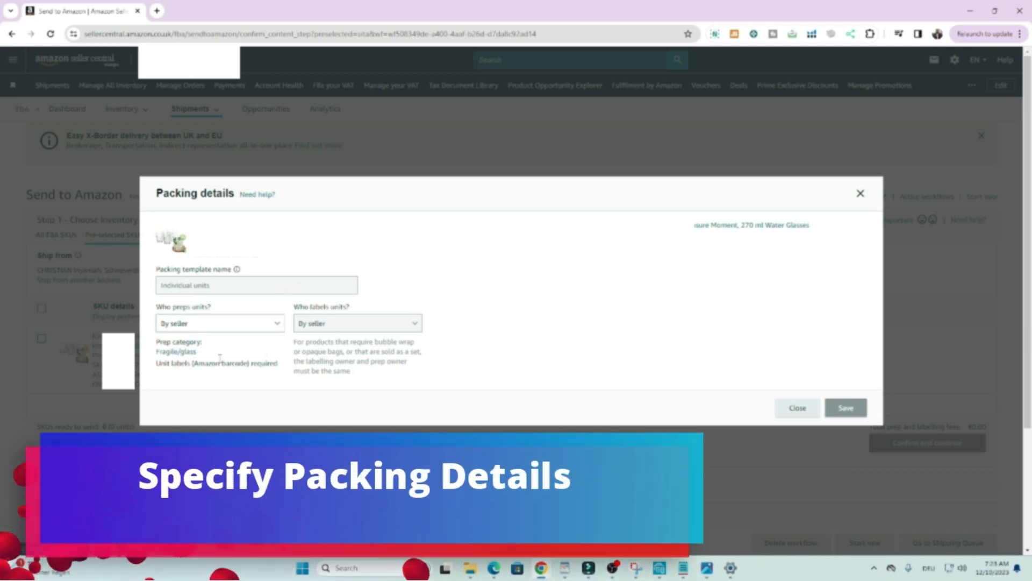
left_click(187, 353)
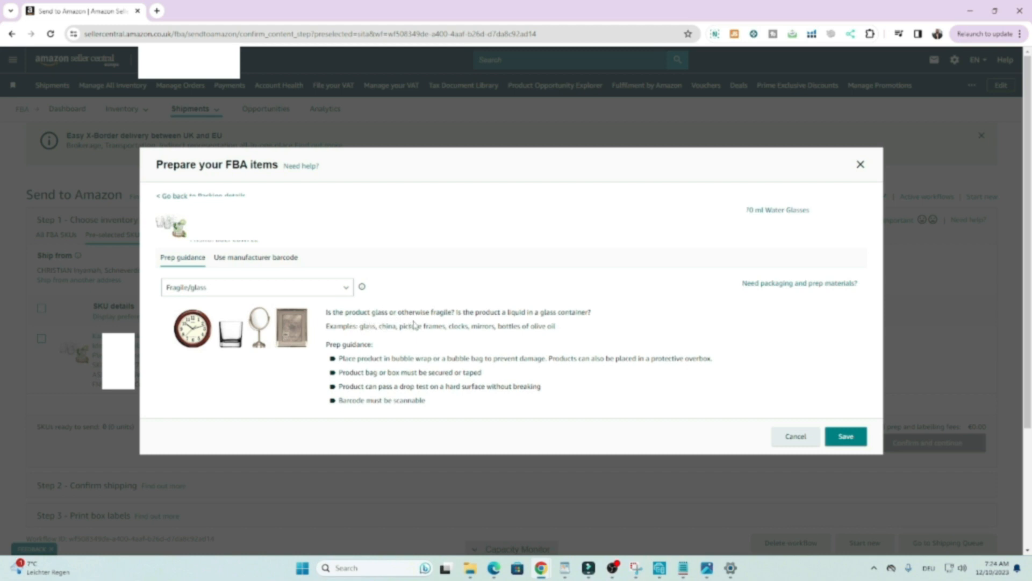
left_click(346, 293)
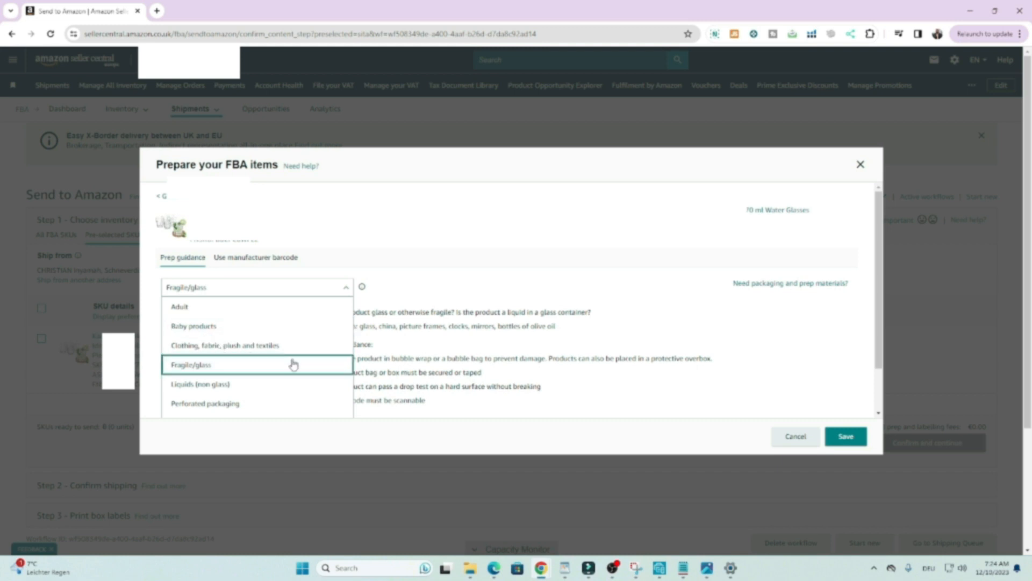
left_click(204, 387)
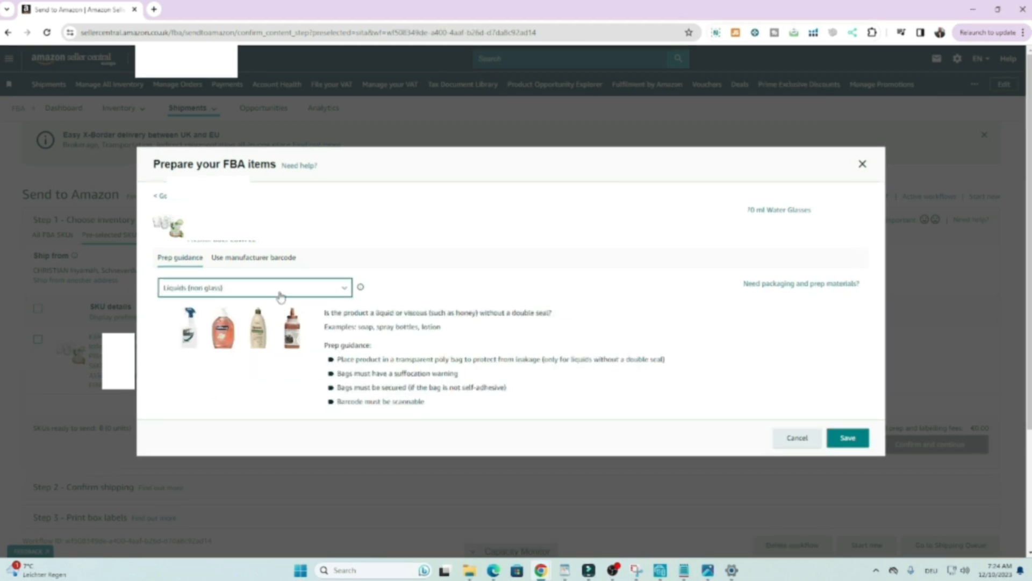
left_click(280, 292)
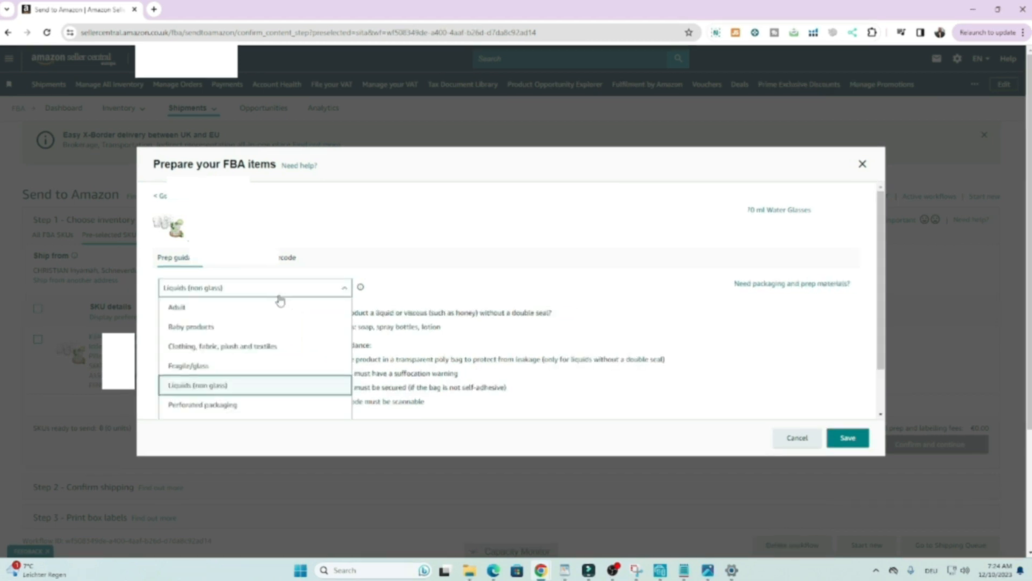
left_click(211, 407)
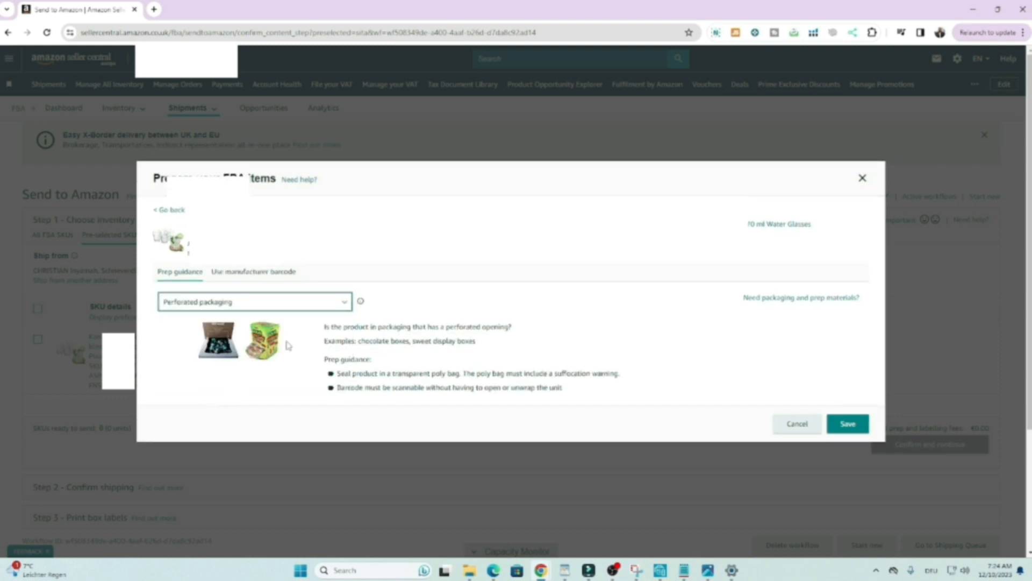
left_click(345, 301)
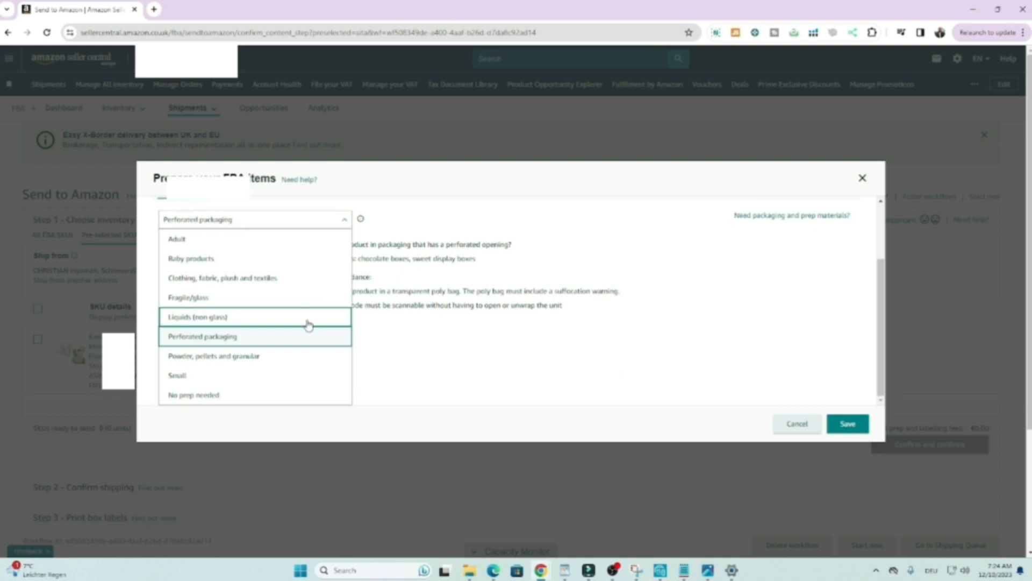
left_click(201, 356)
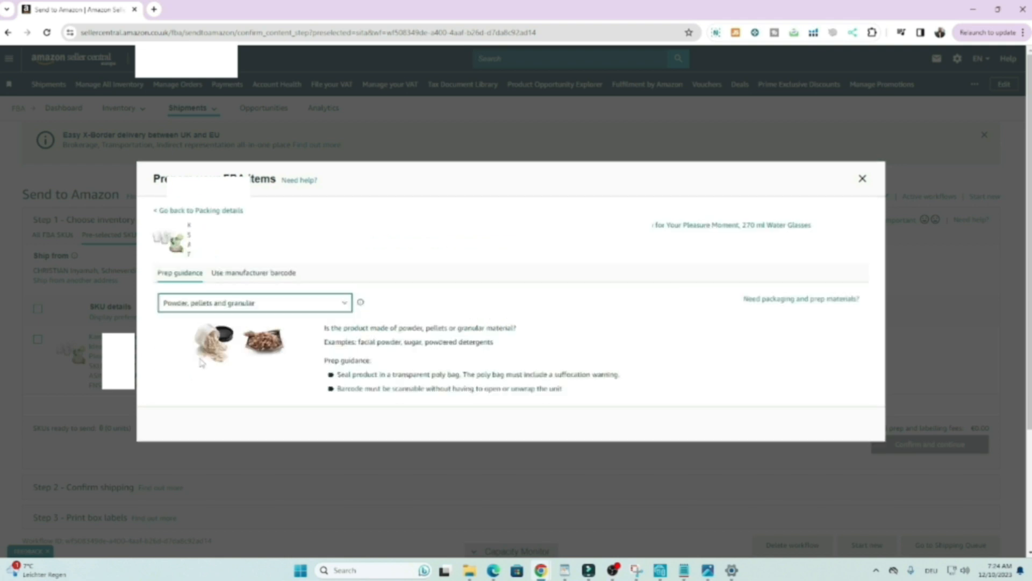
left_click(315, 306)
left_click(197, 377)
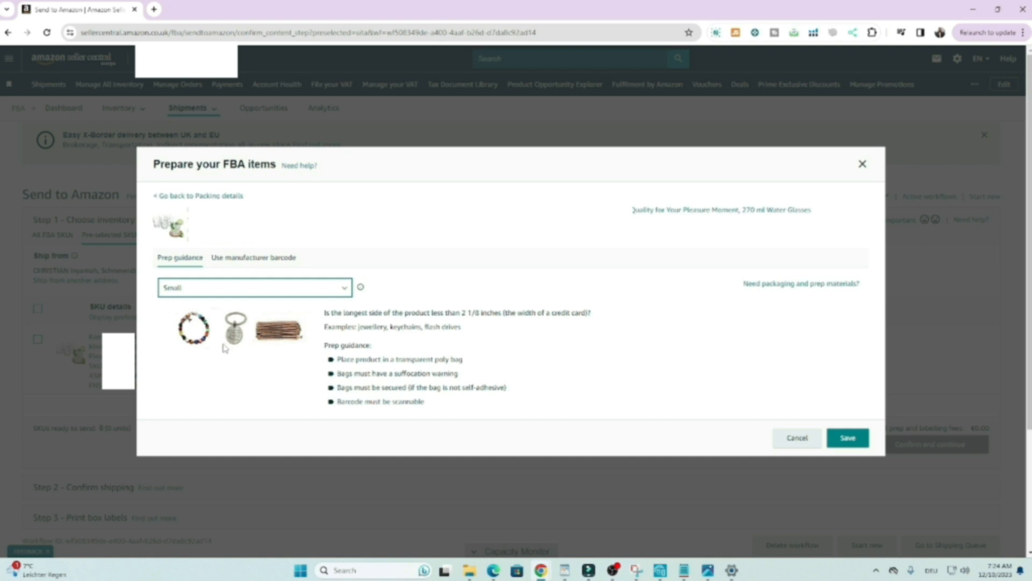
Set the product's prep category to Fragile/glass and save it.
left_click(279, 298)
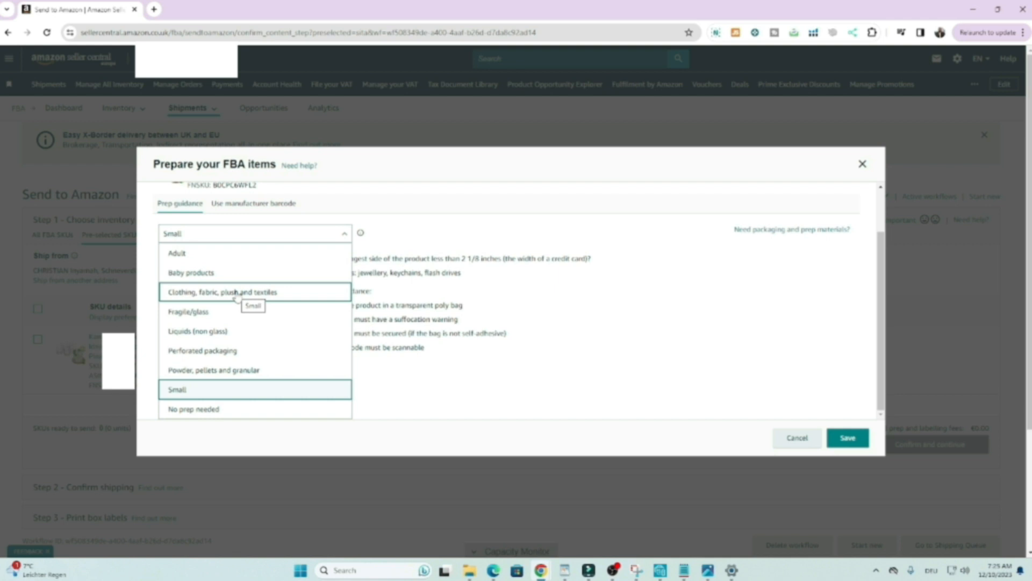
left_click(200, 316)
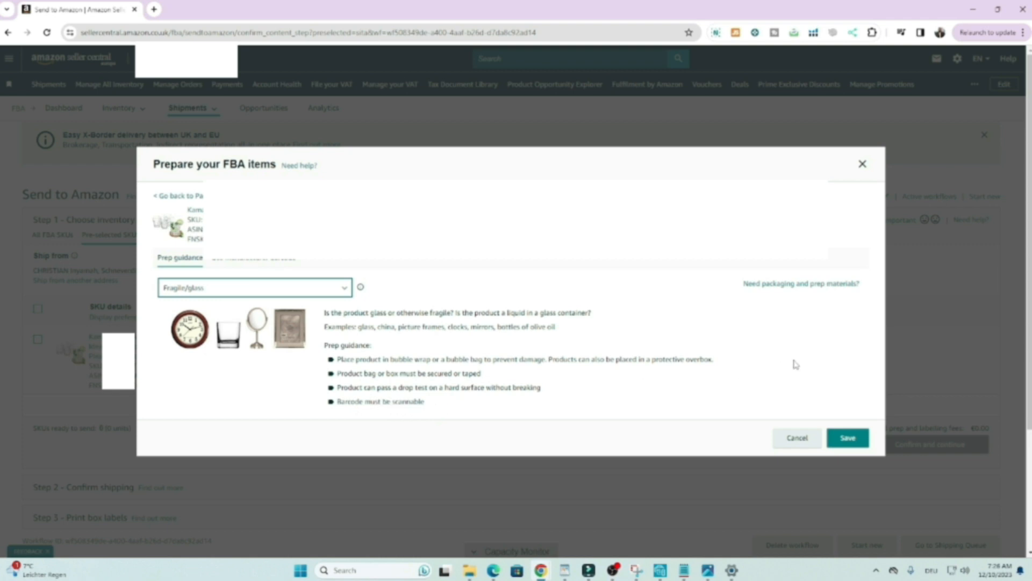
left_click(848, 442)
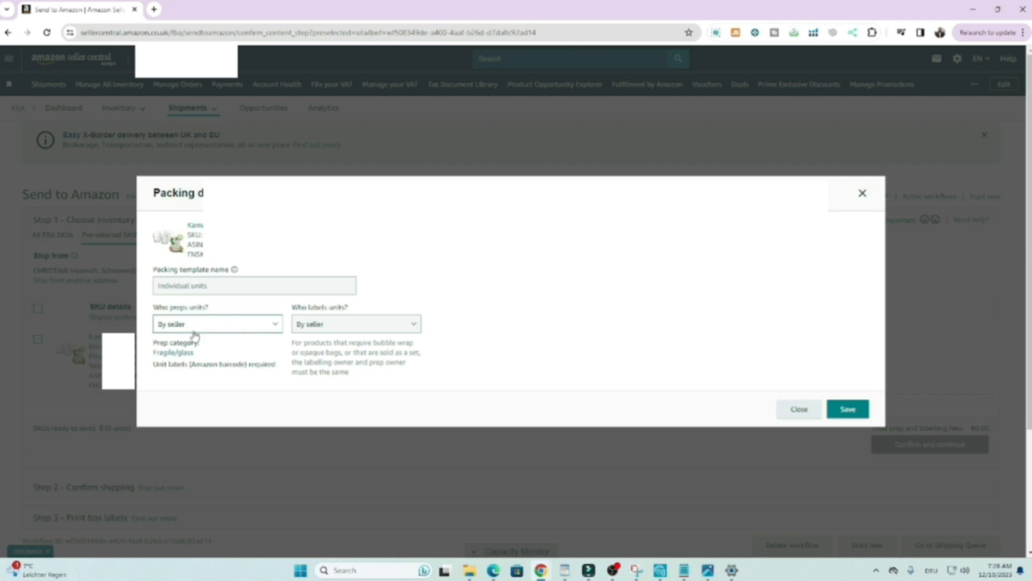
Check the options for who preps the units, keep By seller, and save the packing details.
left_click(227, 330)
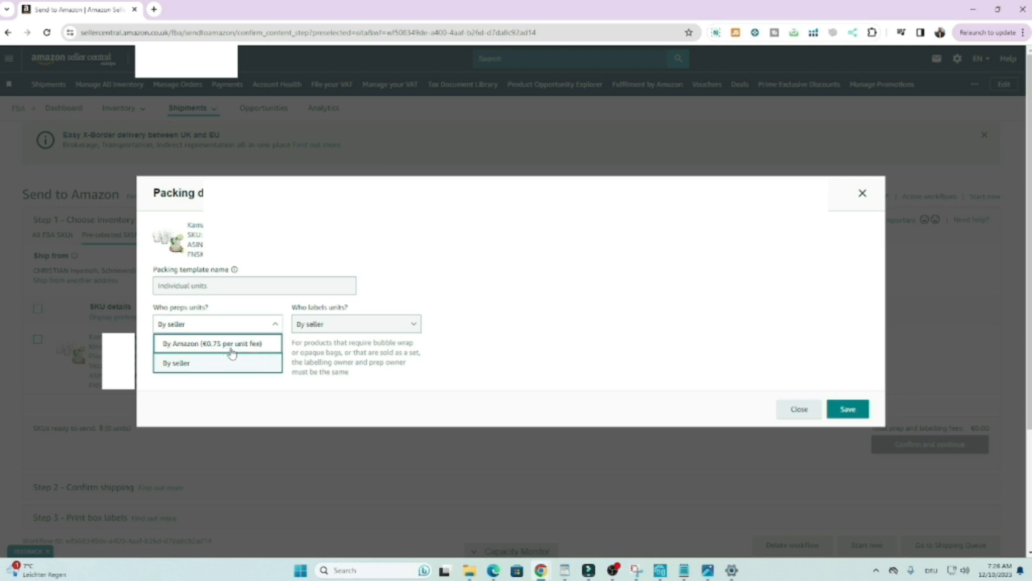
left_click(438, 291)
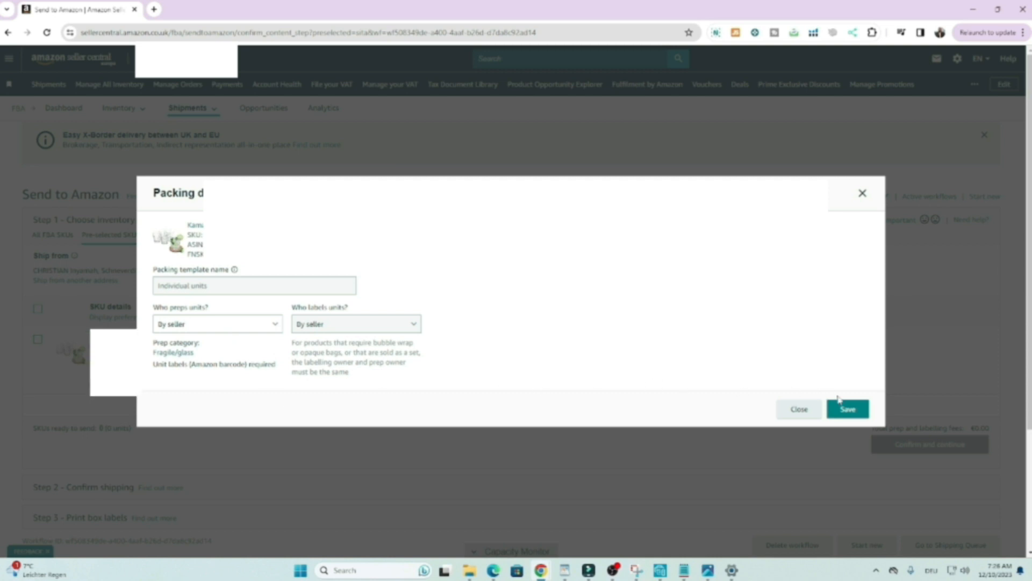
left_click(848, 413)
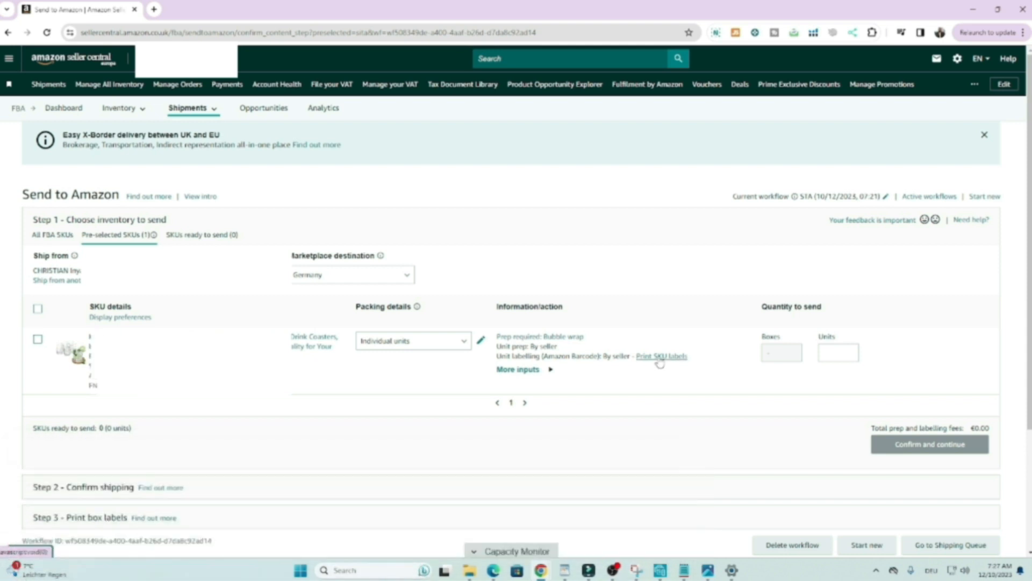
Open SKU label printing for the product and set the printing format to Standard formats.
left_click(660, 356)
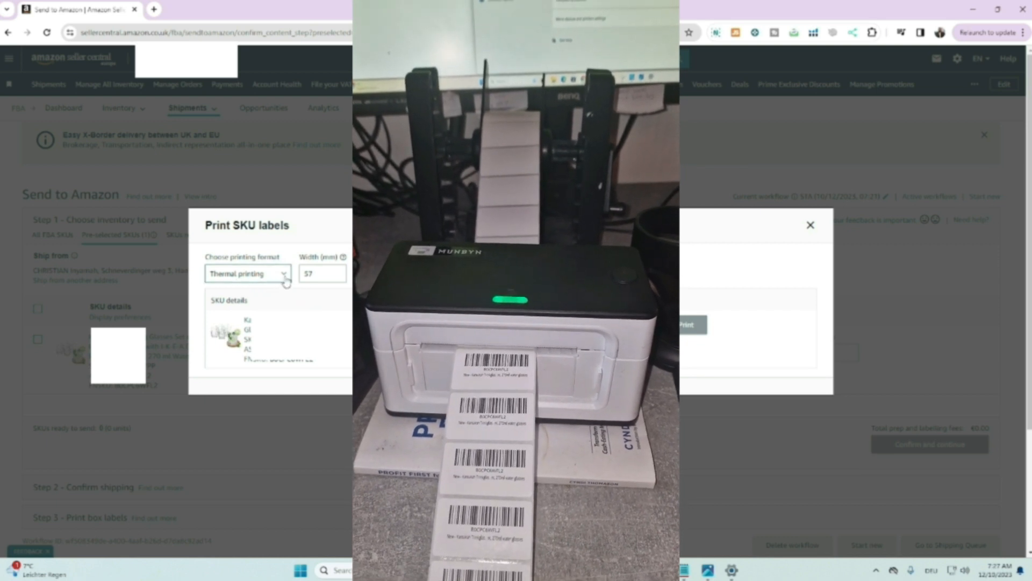
left_click(287, 274)
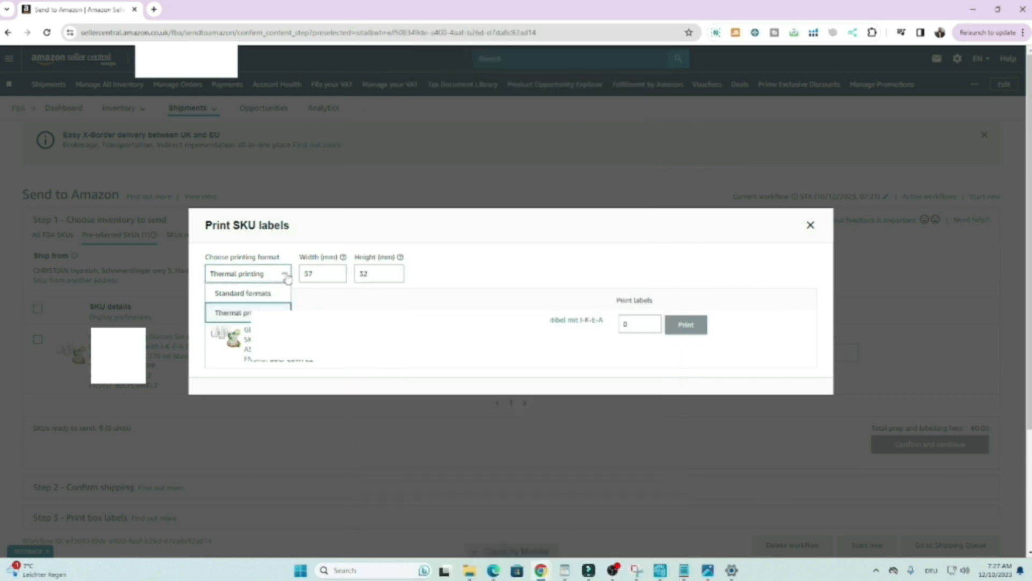
left_click(257, 294)
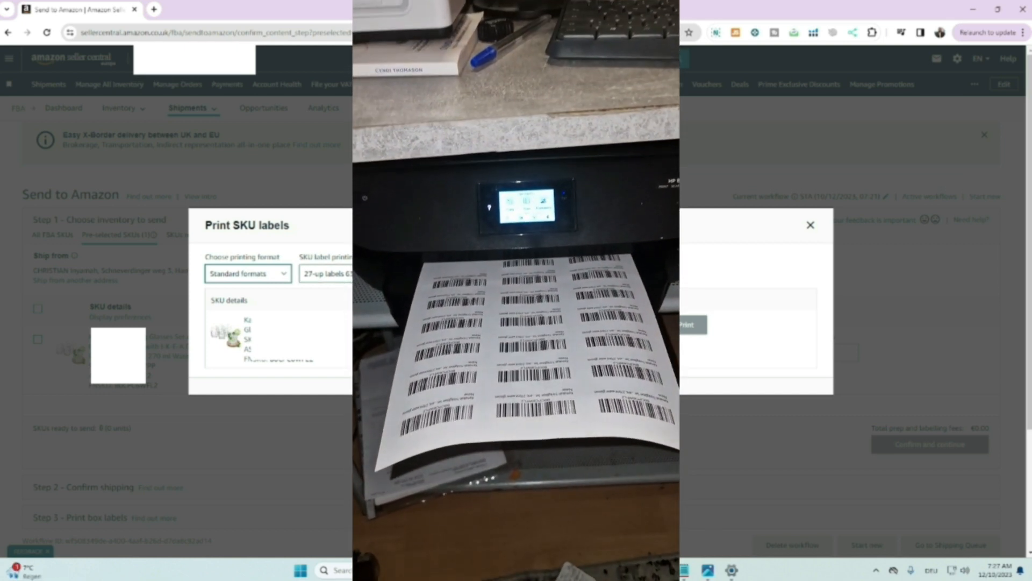
Keep Standard formats for printing and set the SKU label format to 24-up labels 64.6 mm x 33.8 mm on A4.
left_click(456, 274)
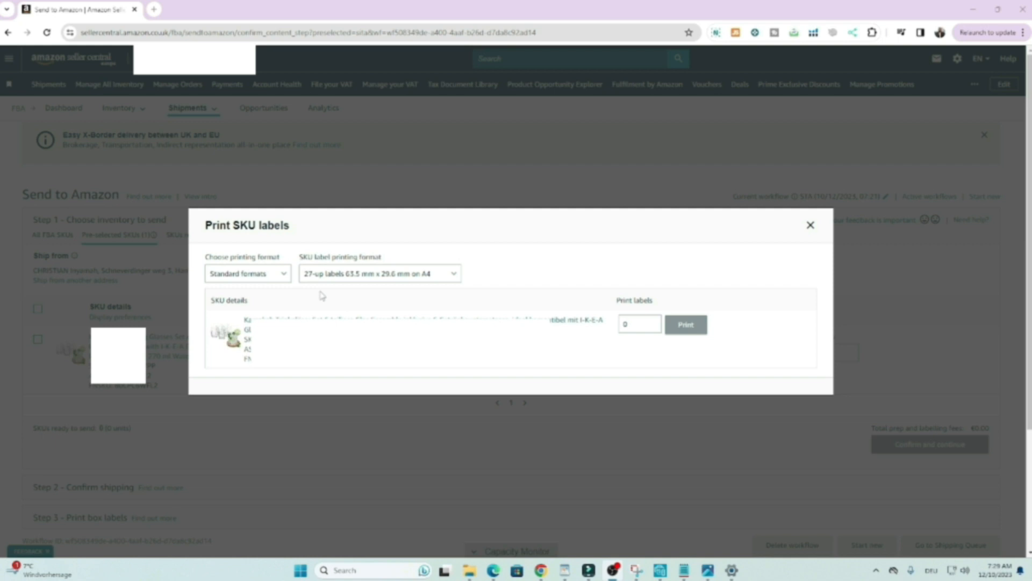
left_click(288, 275)
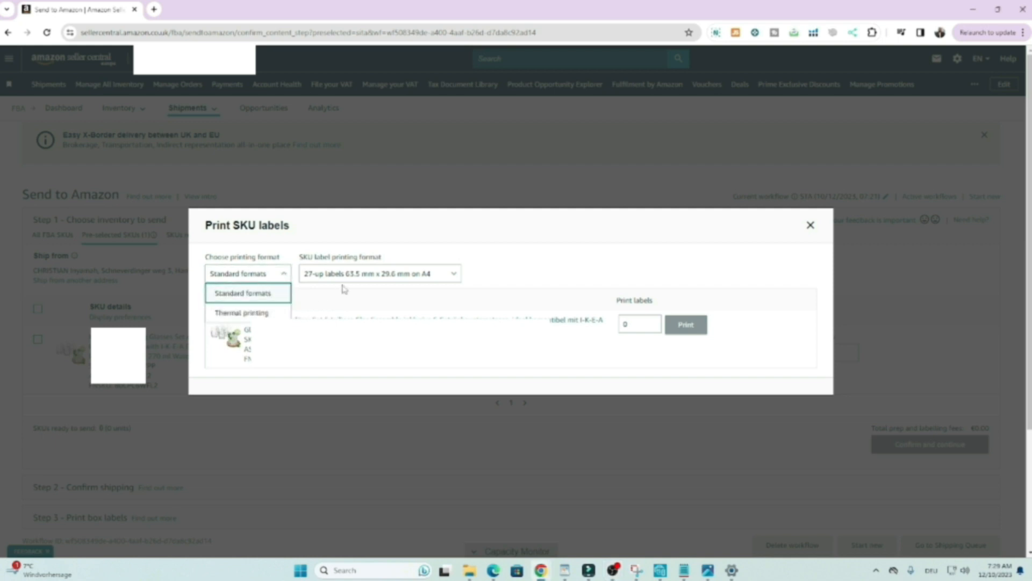
left_click(501, 252)
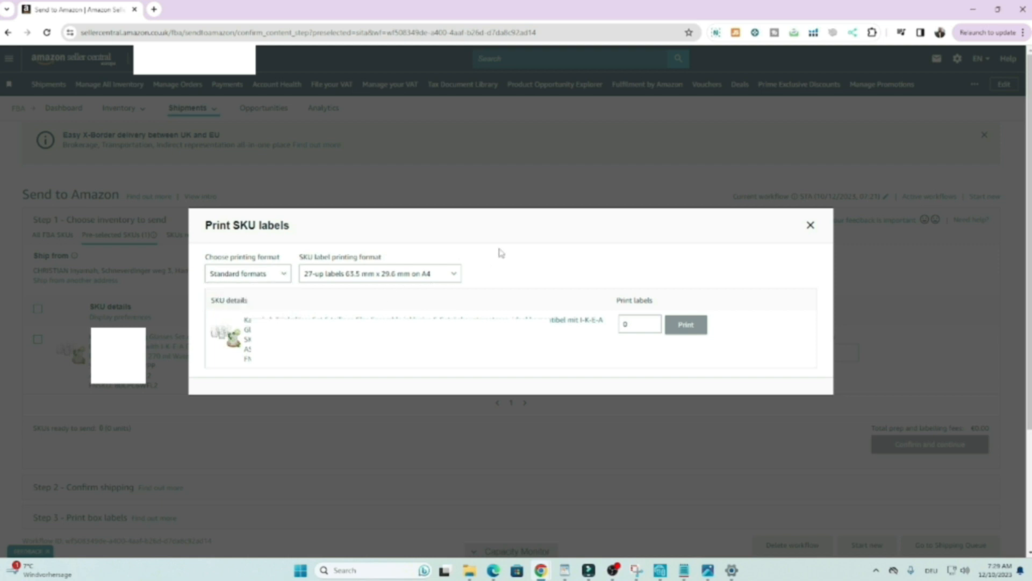
left_click(433, 284)
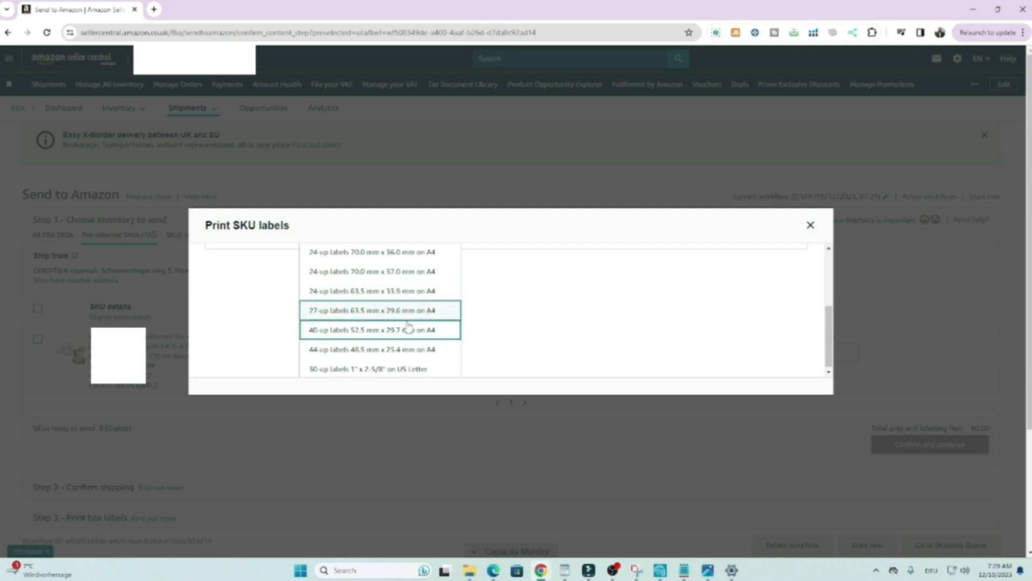
scroll(405, 329, "up", 1)
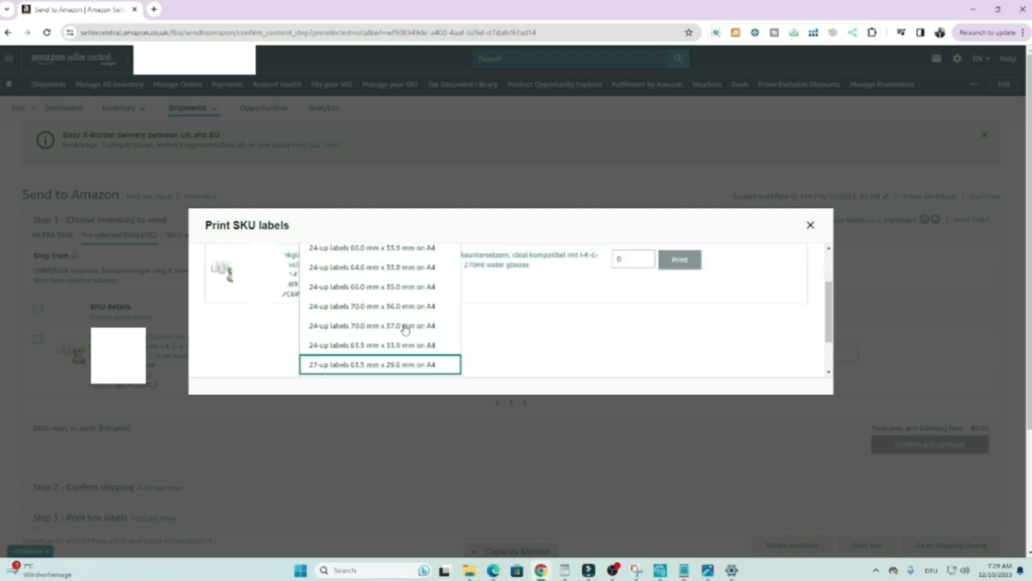
left_click(374, 274)
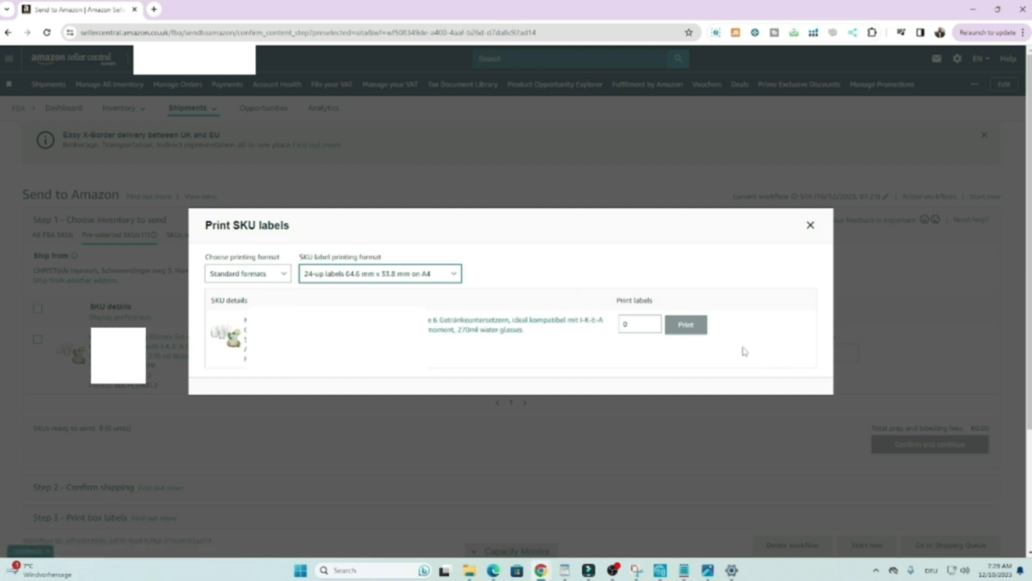
Set the number of SKU labels to 22 and generate the printable label file.
left_click(625, 324)
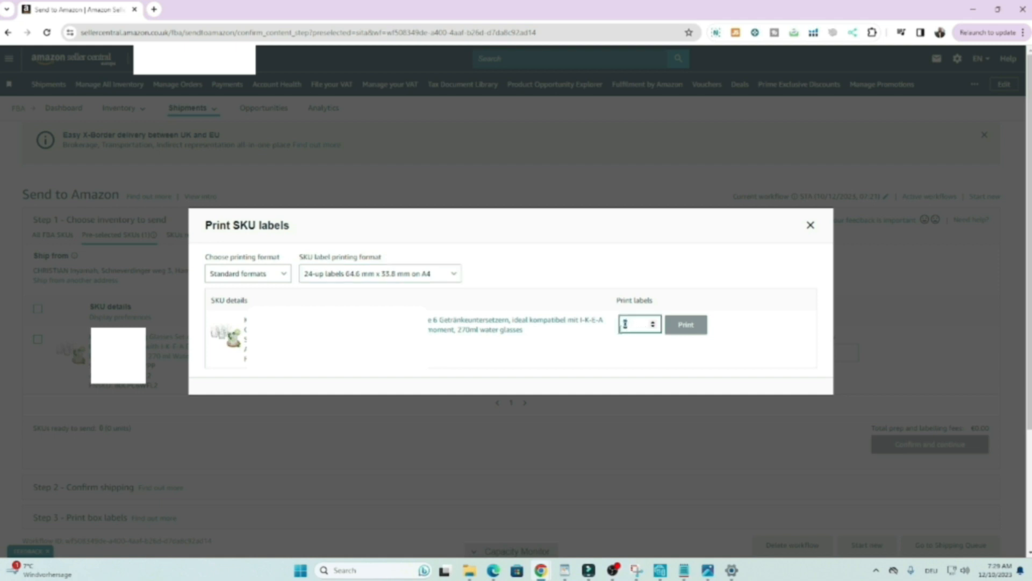
type("22")
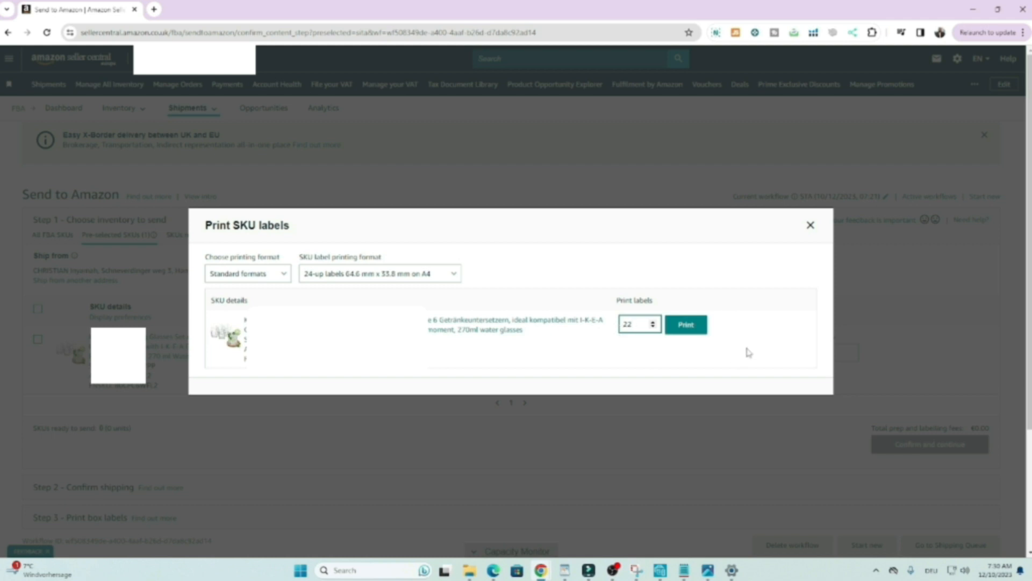
left_click(686, 333)
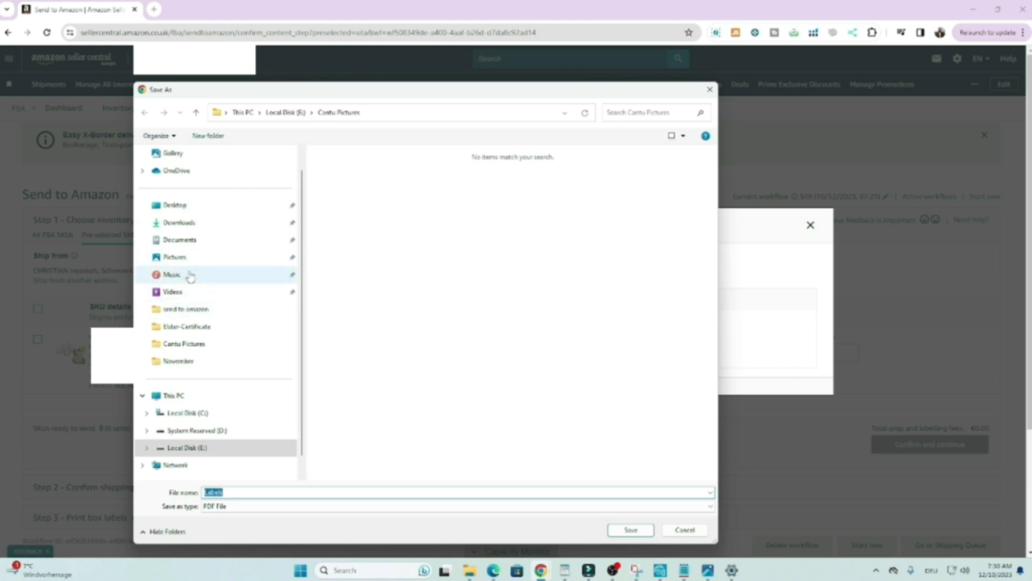
Save the label PDF in Downloads as Glass-Labels-22 and open the downloaded file.
scroll(223, 302, "up", 1)
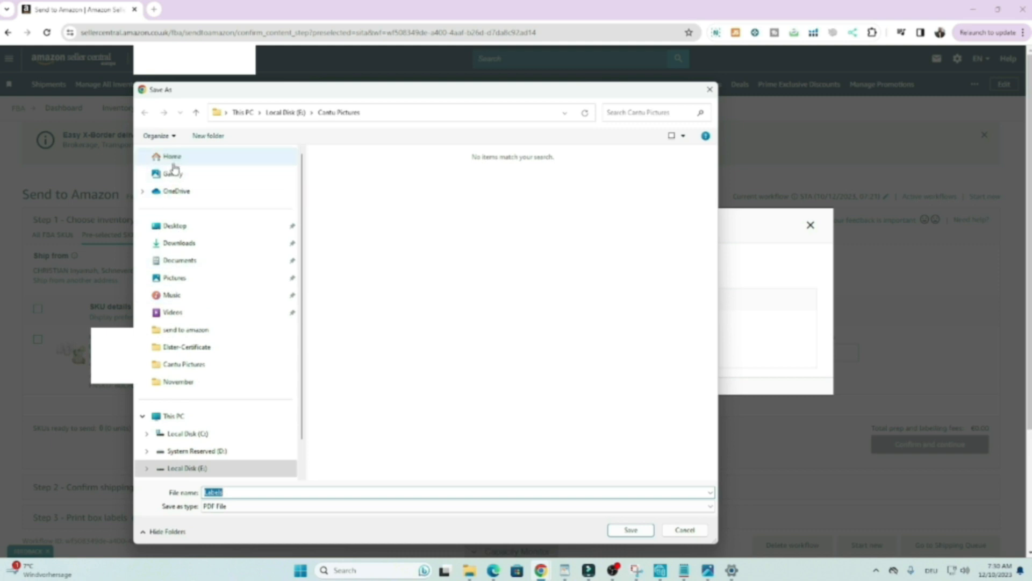
left_click(179, 243)
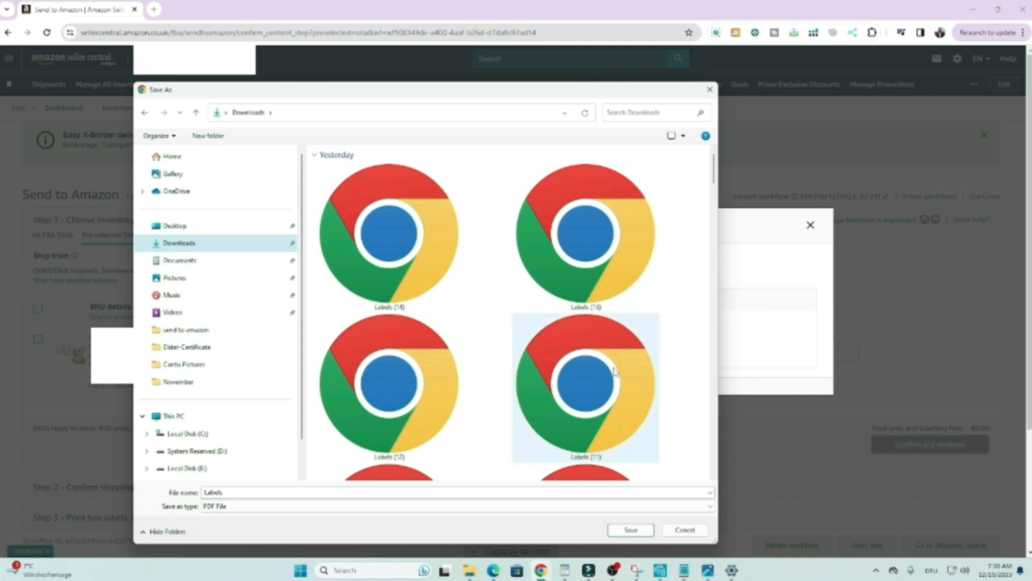
double_click(212, 492)
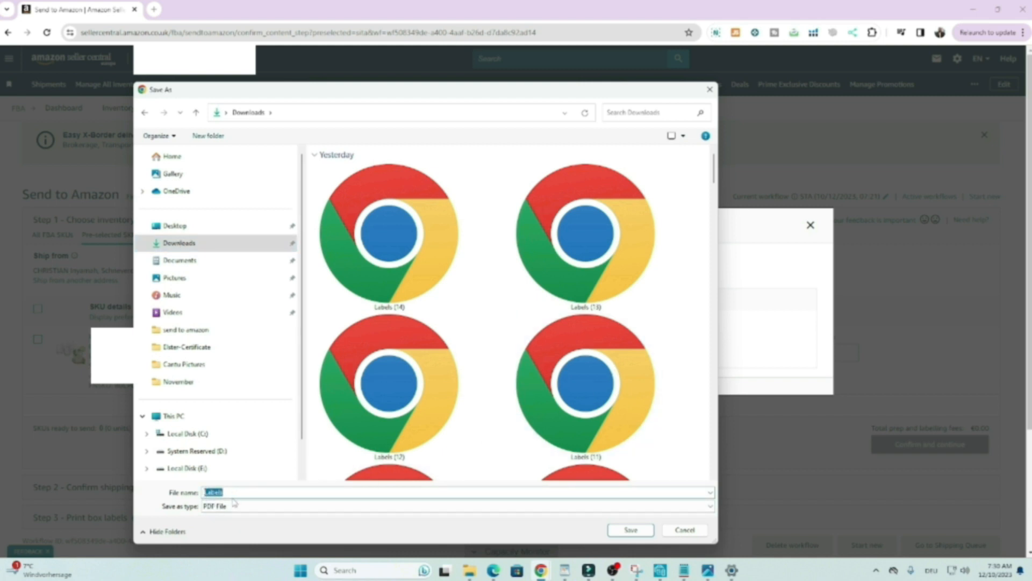
key("Left")
type("Glass-")
key("End")
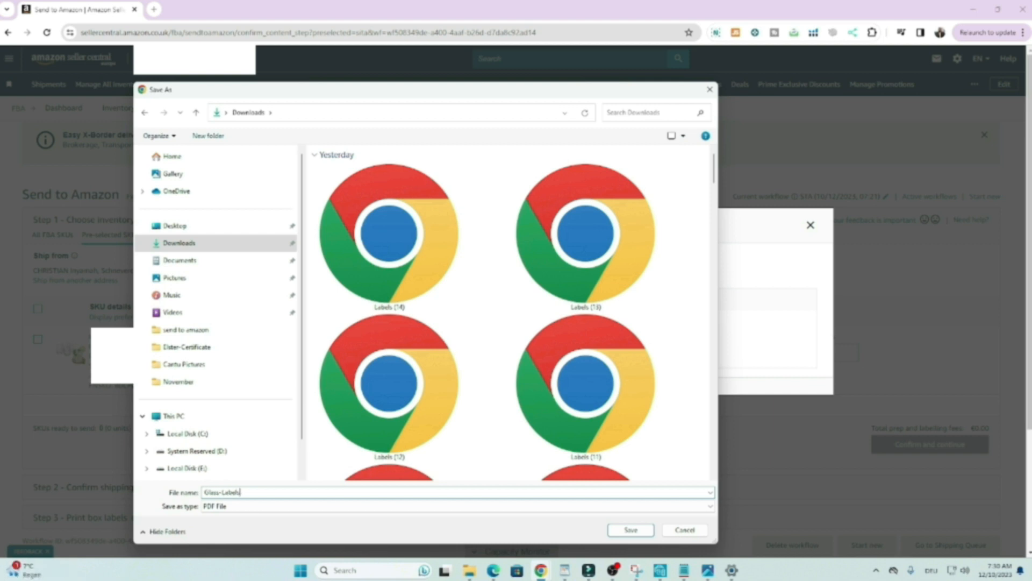
type("-22")
left_click(630, 531)
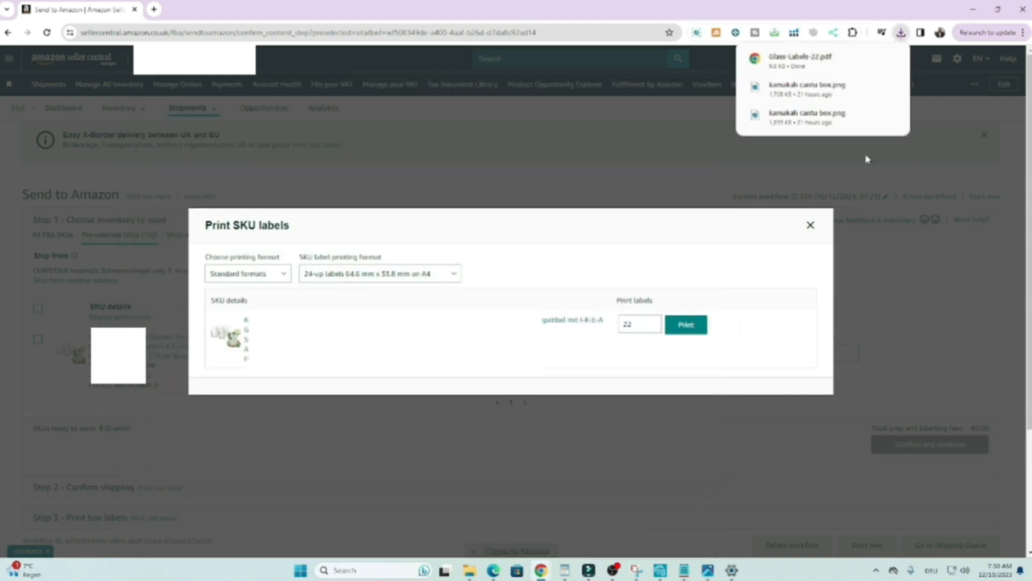
left_click(790, 63)
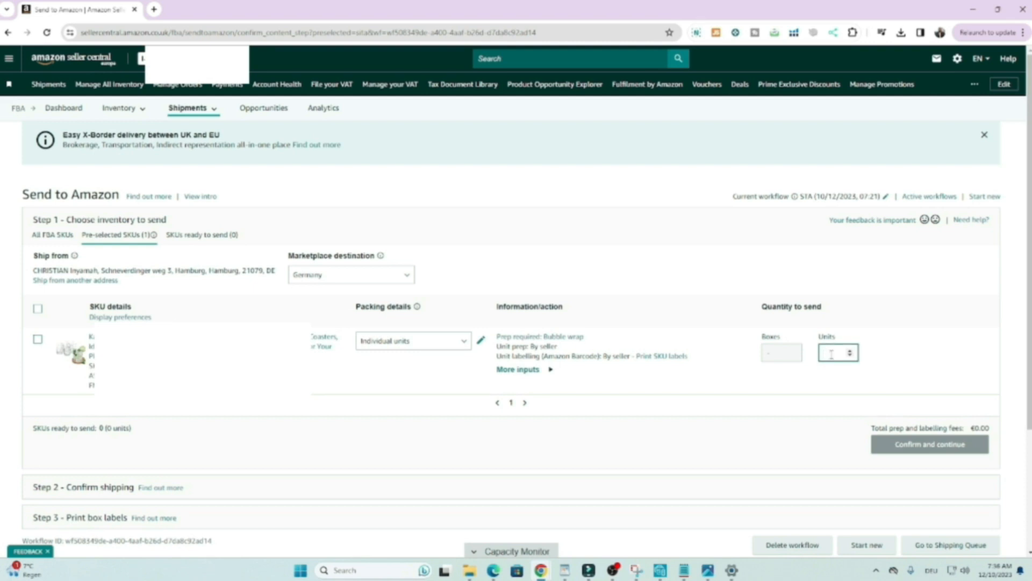
Set the quantity to send to 22 units and mark the SKU as ready to pack.
type("32")
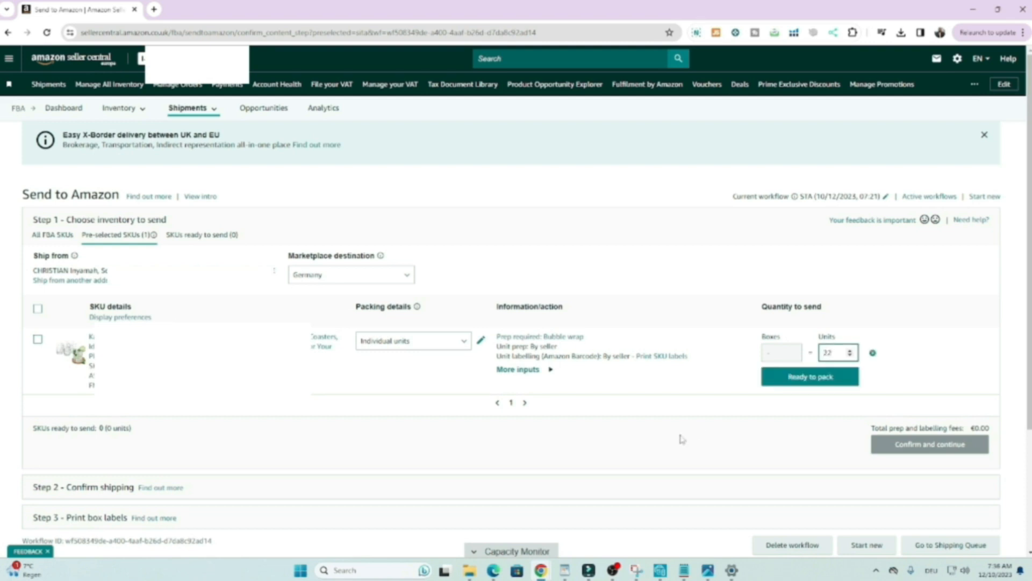
left_click(800, 385)
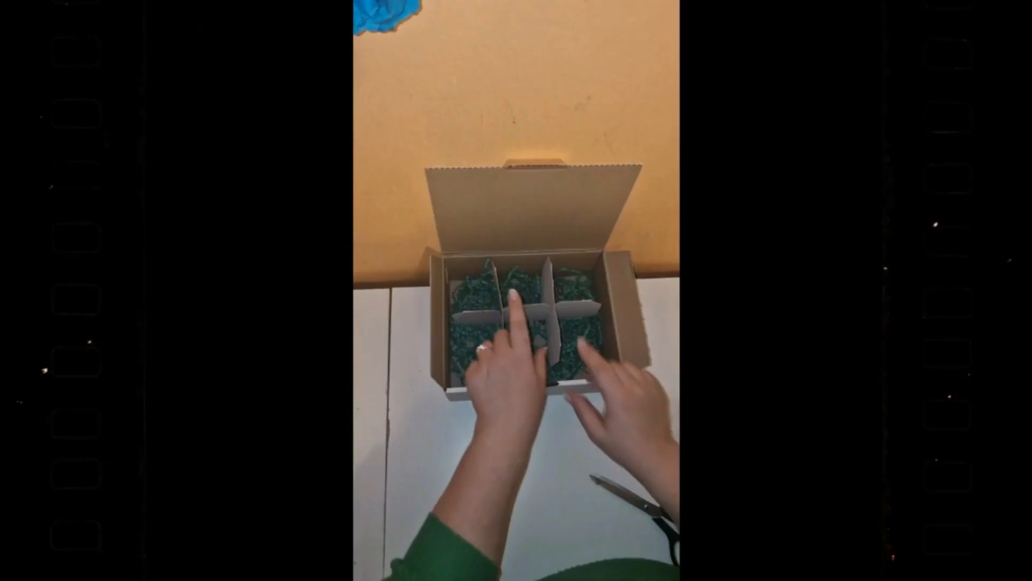
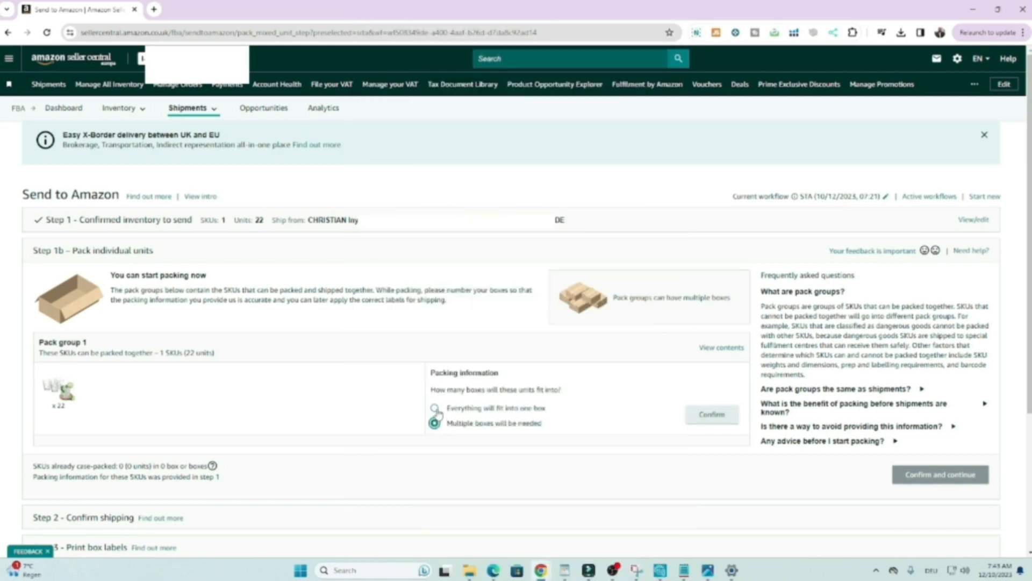
Specify that pack group 1 needs multiple boxes, set the box count to 3, and open its web form.
left_click(435, 409)
left_click(435, 424)
left_click(702, 415)
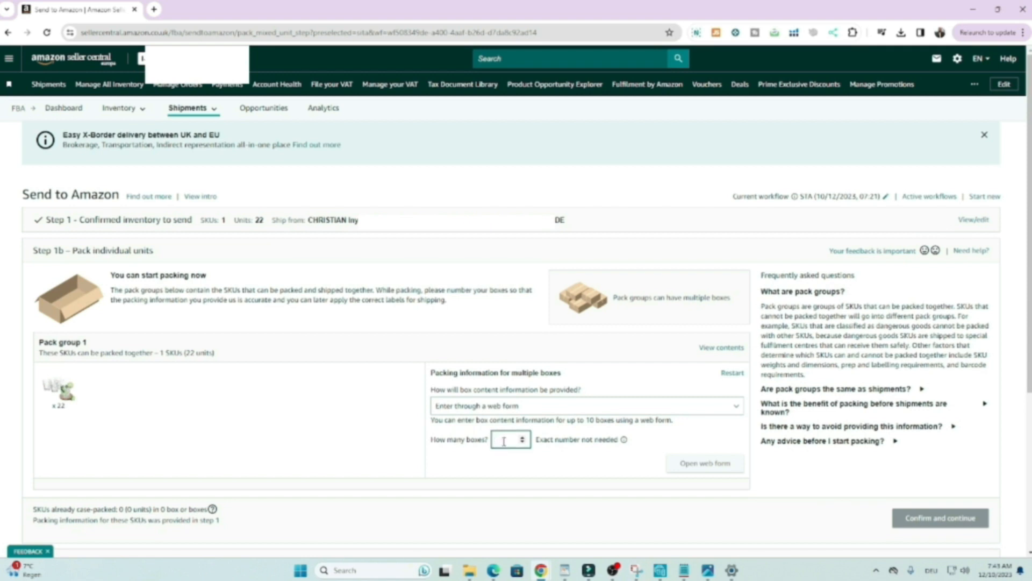
type("2")
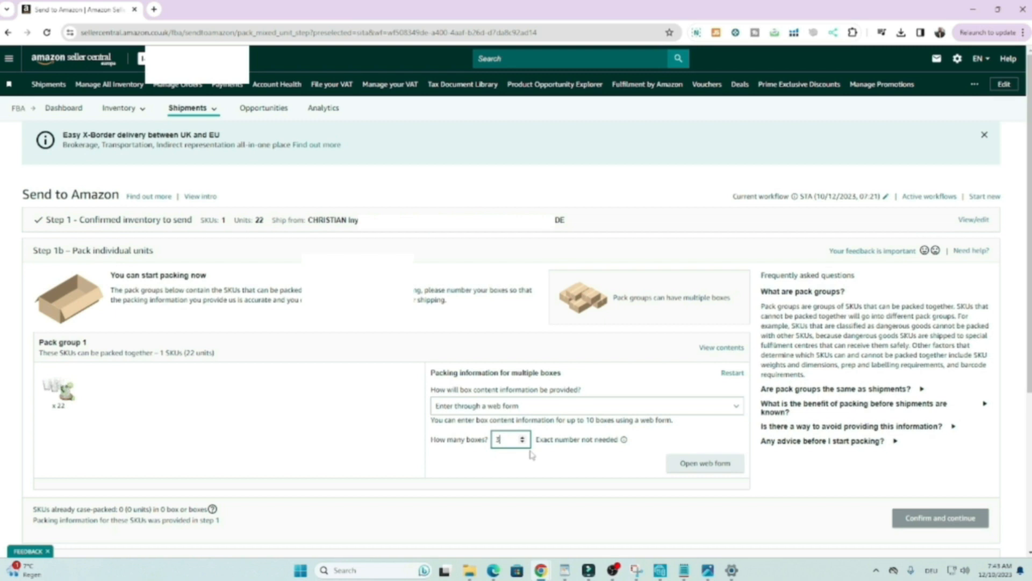
left_click(701, 464)
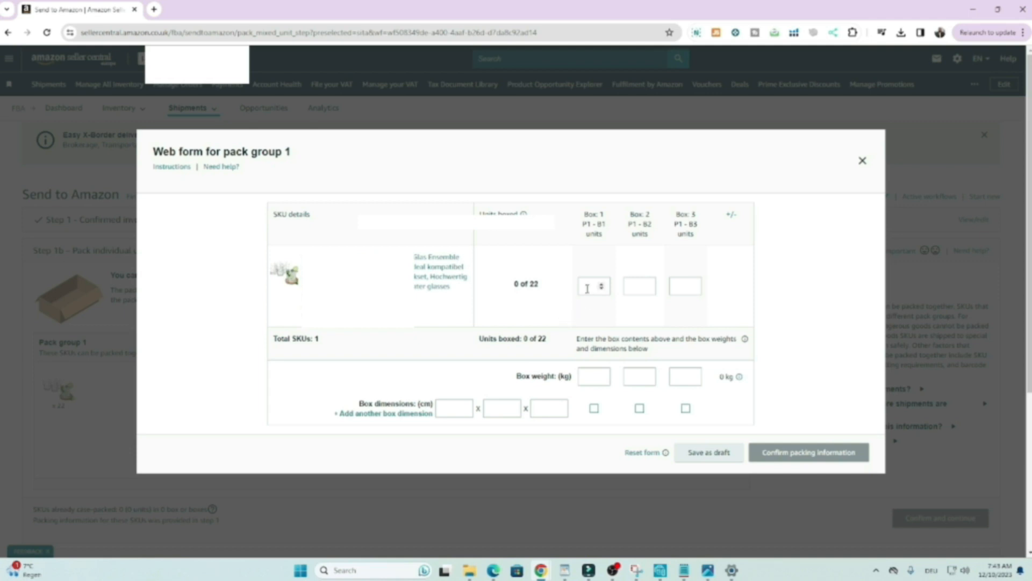
Enter box 1's packing data: dimensions 59 x 39 x 34 cm, weight 20 kg and 9 units.
left_click(444, 408)
type("30")
key("Tab")
type("30")
key("Tab")
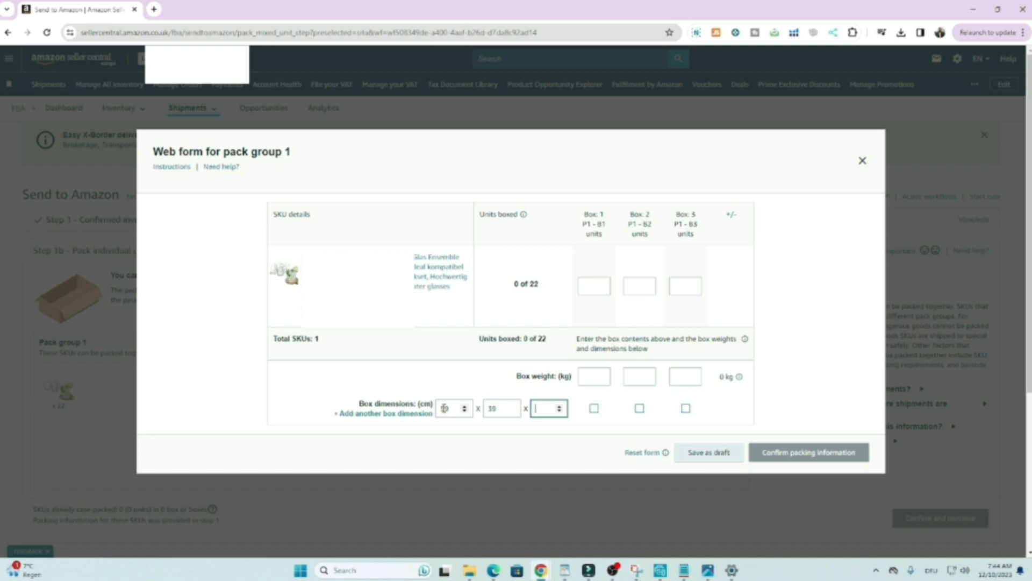
type("34")
left_click(593, 409)
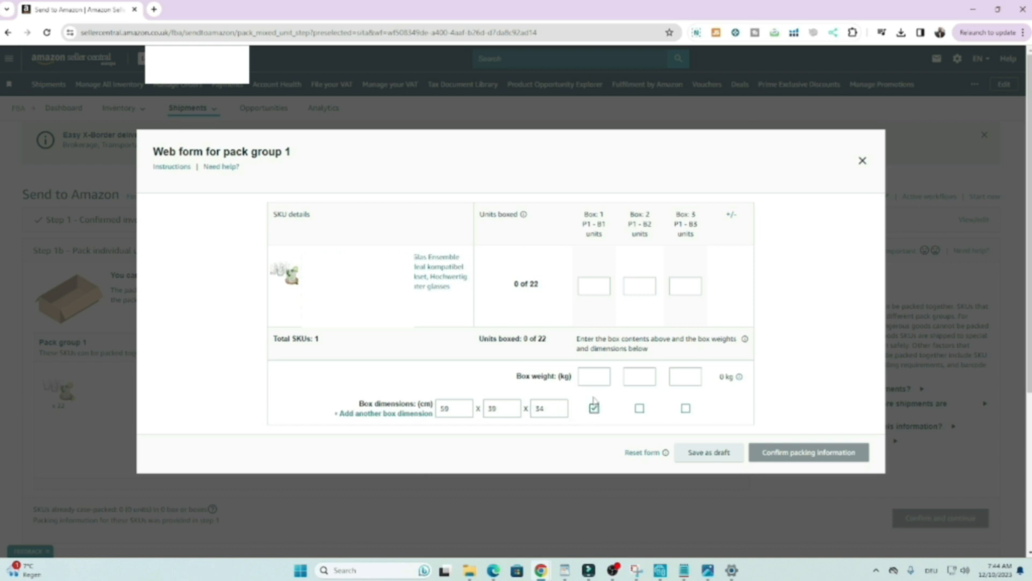
left_click(590, 377)
type("20")
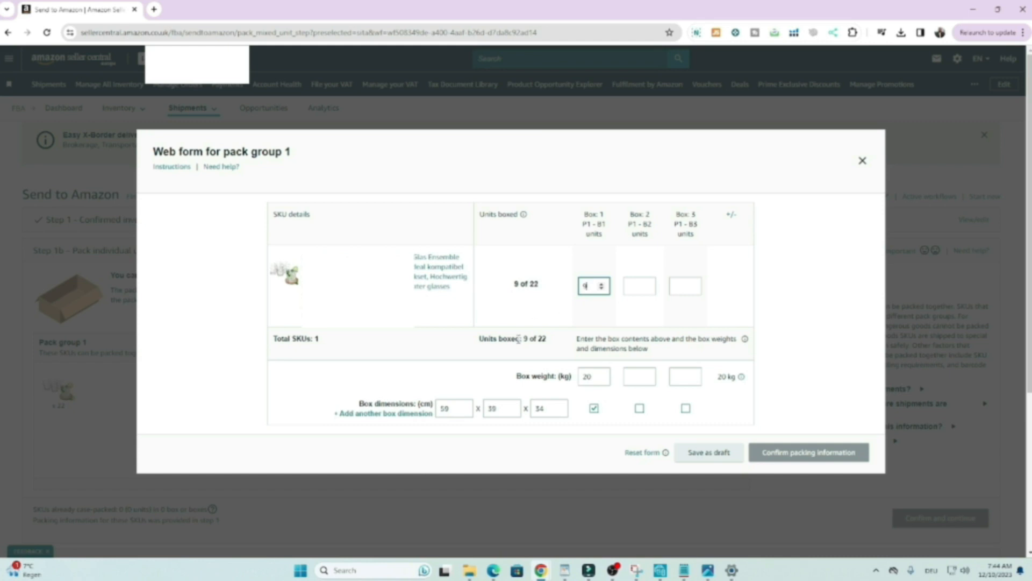
Add another box dimension of 49 x 30 x 35 cm and assign it to box 2.
left_click(394, 414)
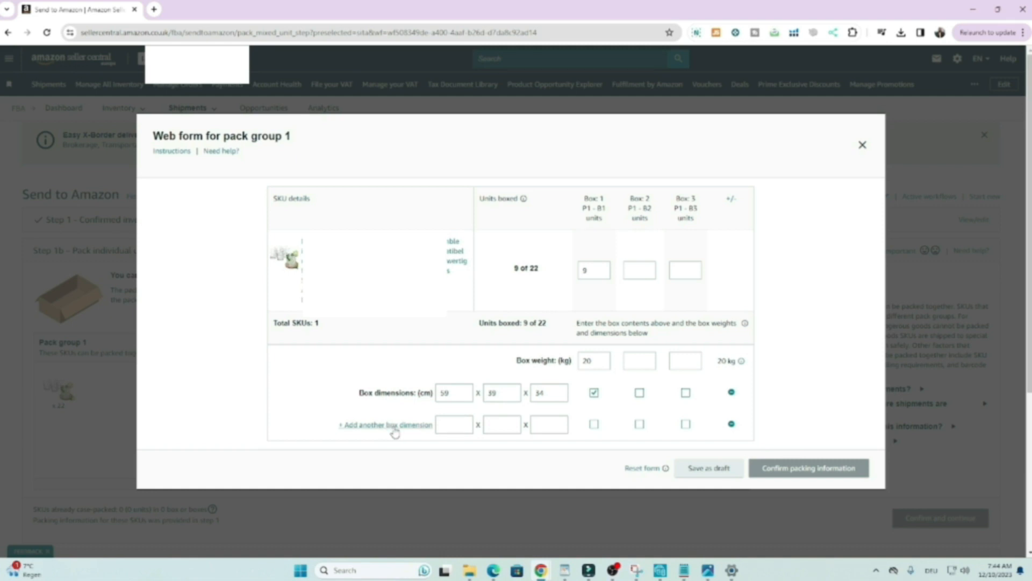
left_click(444, 426)
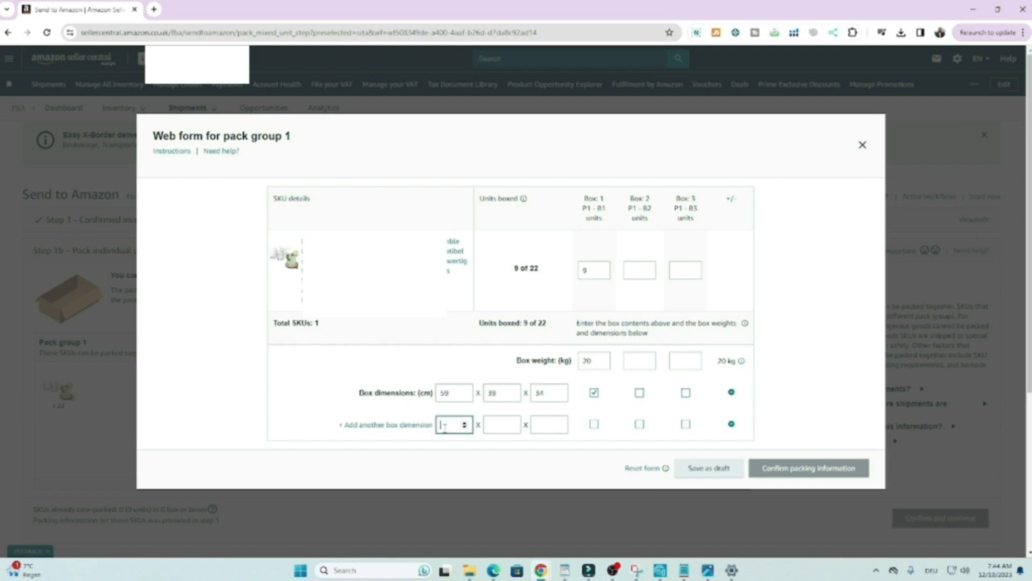
type("48")
key("Tab")
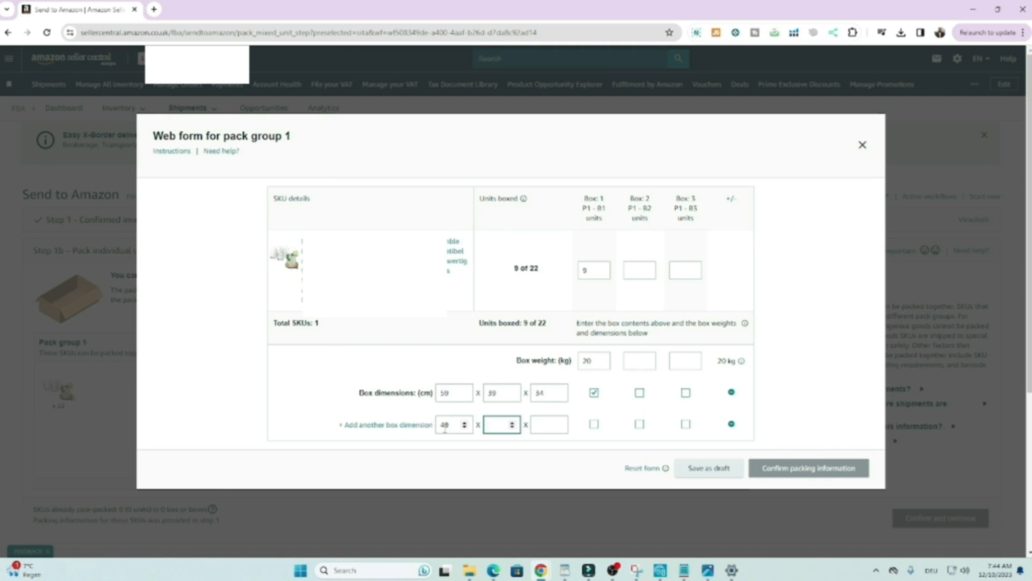
type("30")
key("Tab")
type("35")
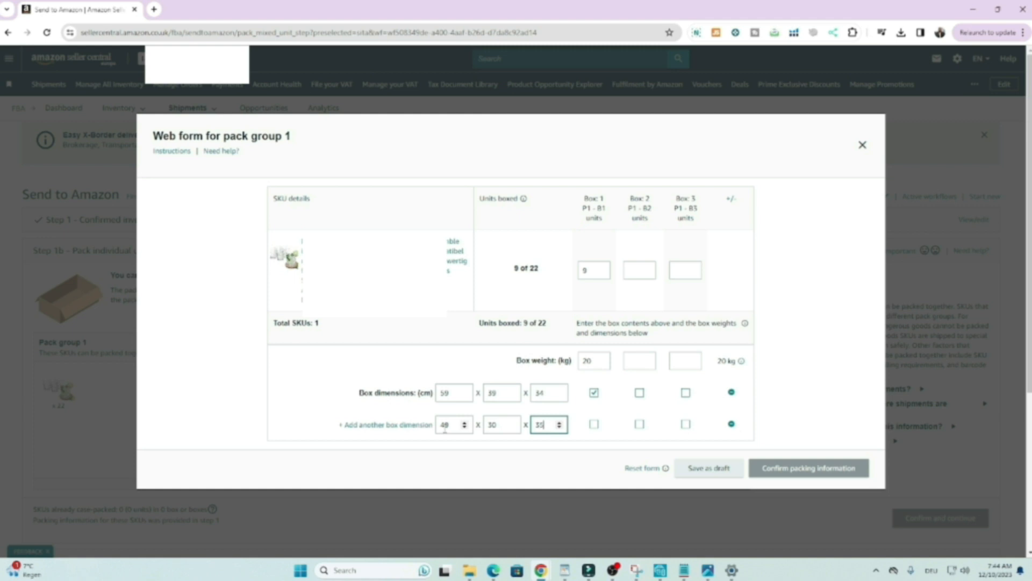
left_click(640, 424)
Set box 2's weight to 12 kg and its contents to 6 units.
left_click(639, 361)
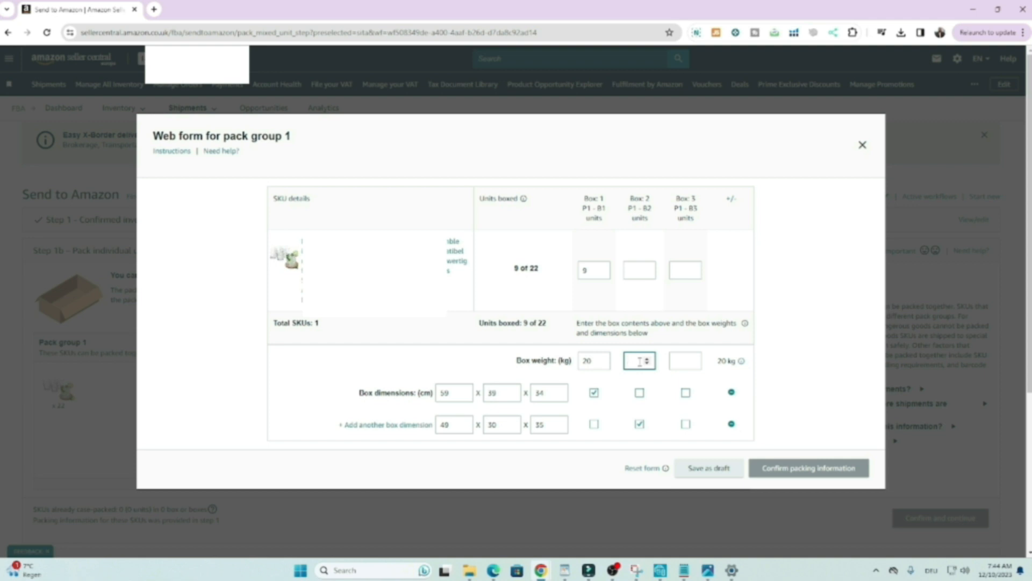
type("12")
left_click(637, 270)
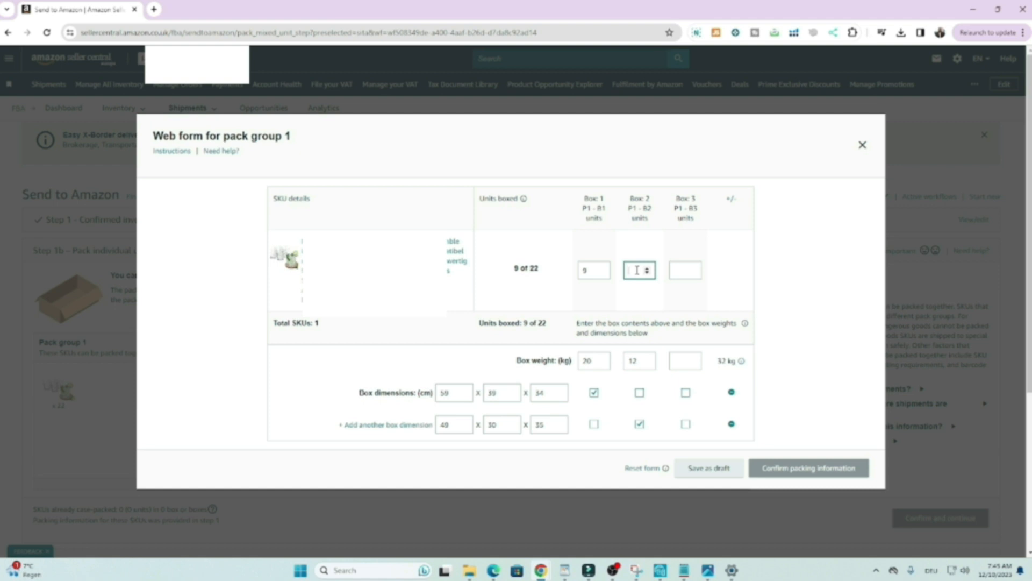
type("6")
Add a third box dimension of 59 x 39 x 31 cm and assign it to box 3.
left_click(409, 424)
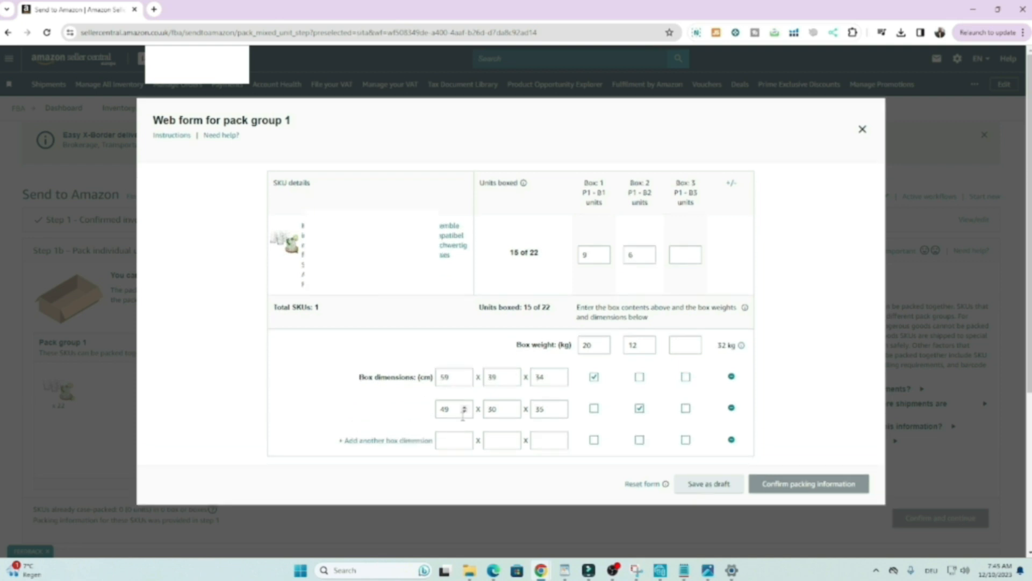
left_click(446, 441)
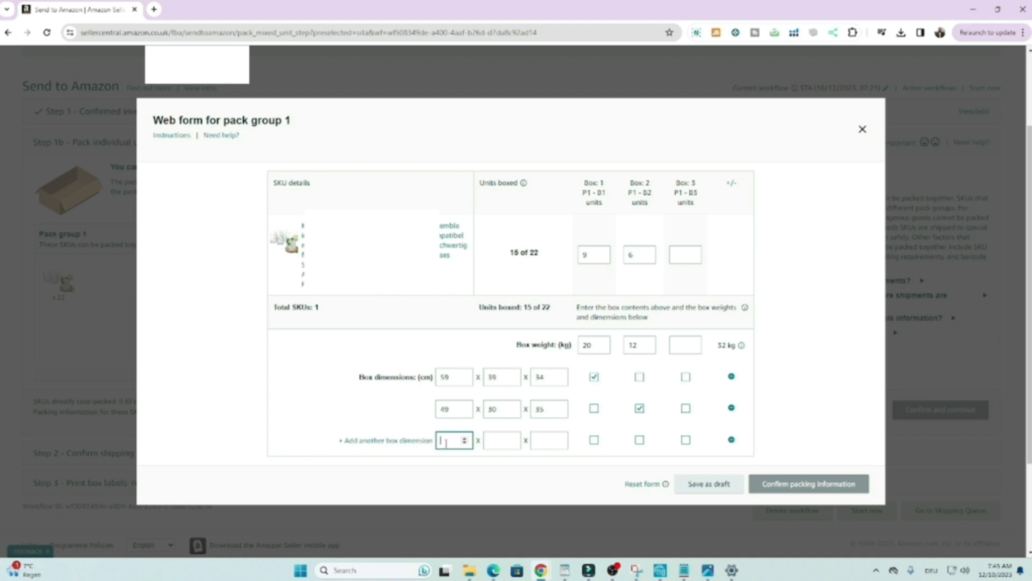
type("59")
key("Tab")
type("38")
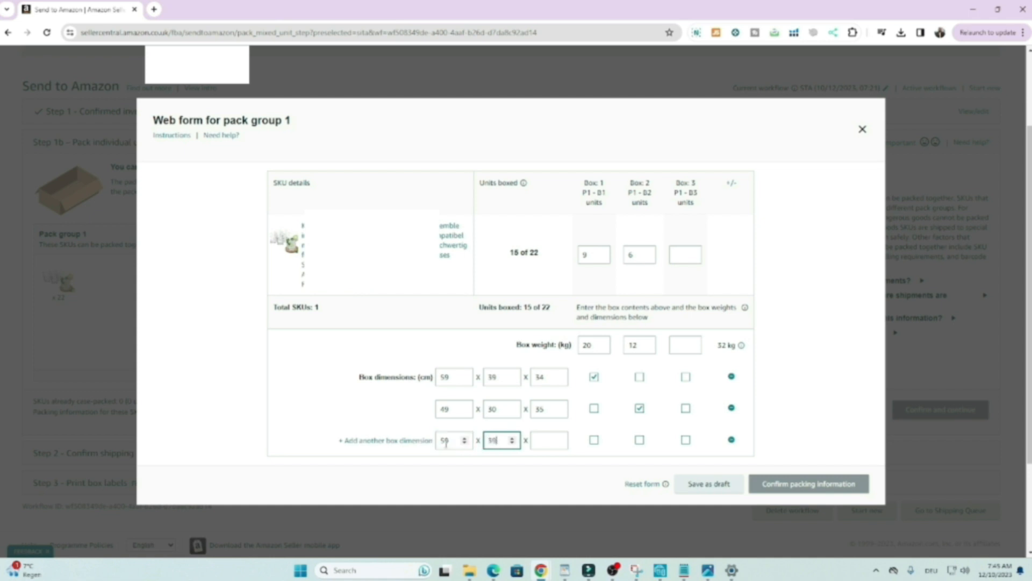
key("Tab")
type("31")
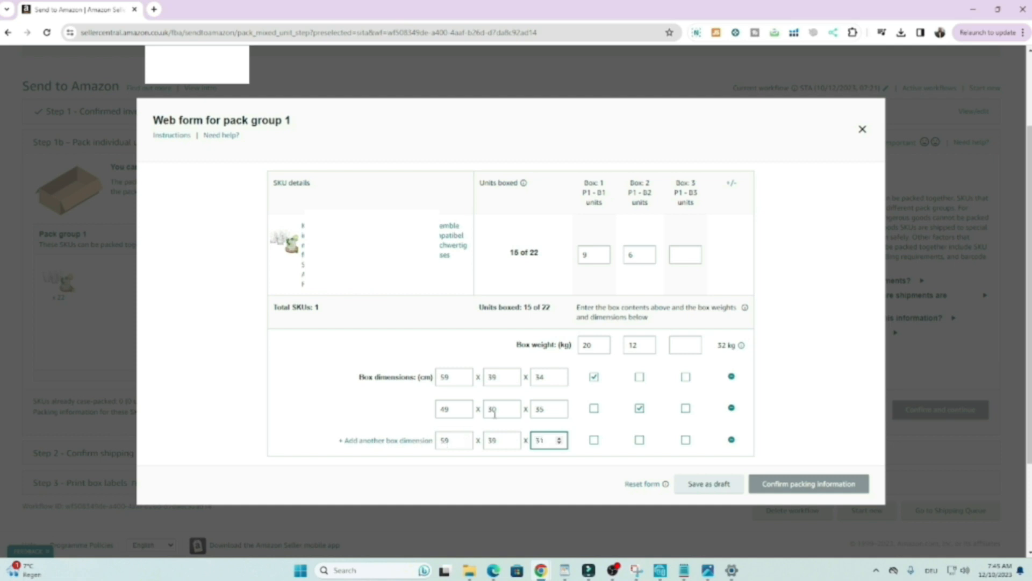
left_click(685, 440)
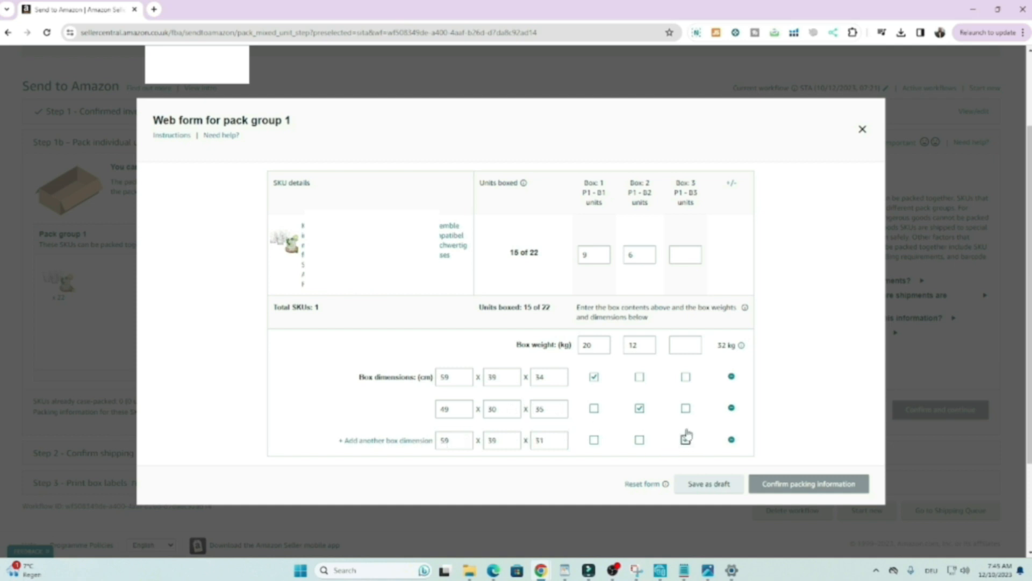
Set box 3's weight to 12 kg and its contents to 7 units.
left_click(686, 350)
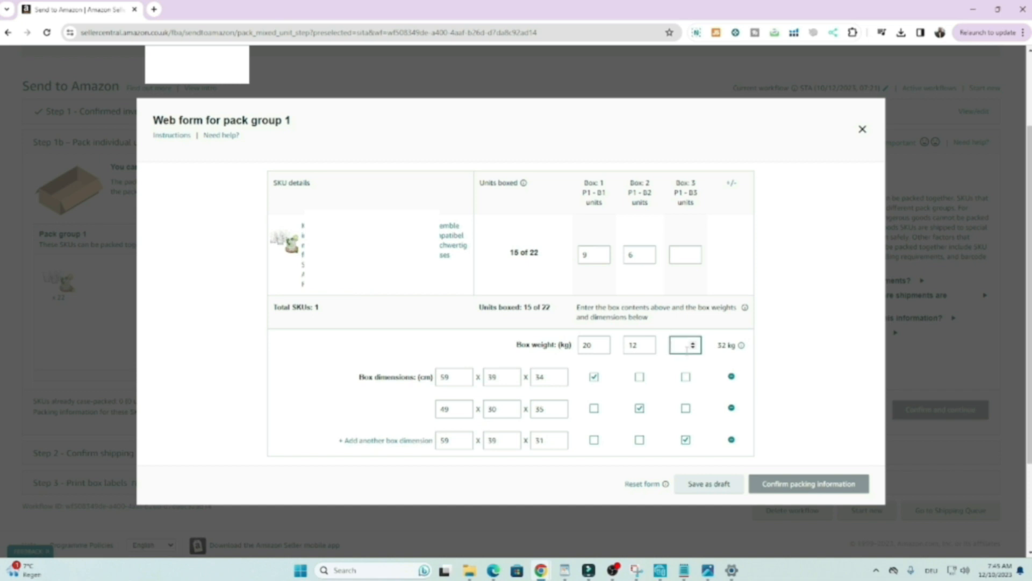
type("12")
left_click(683, 255)
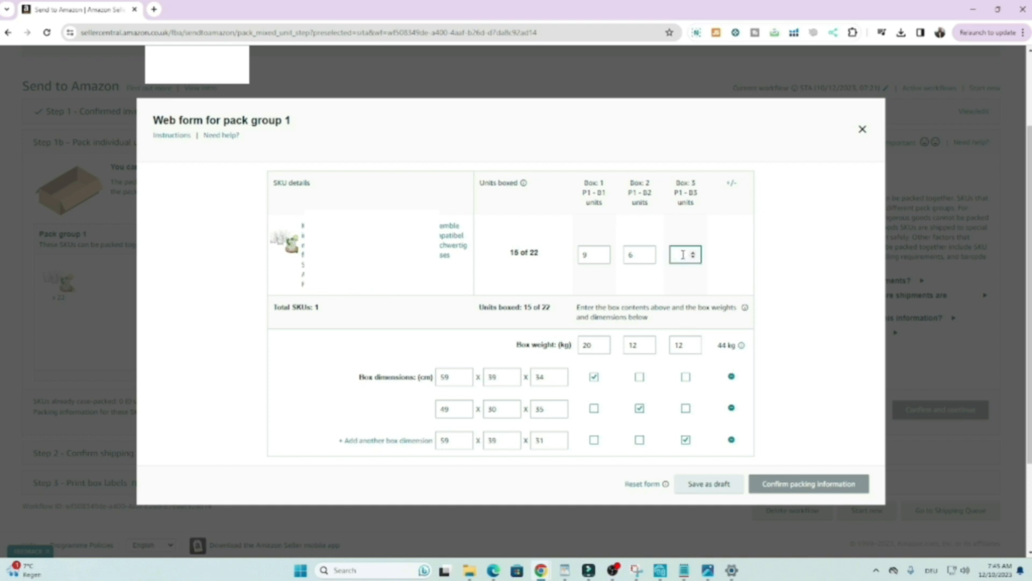
type("7")
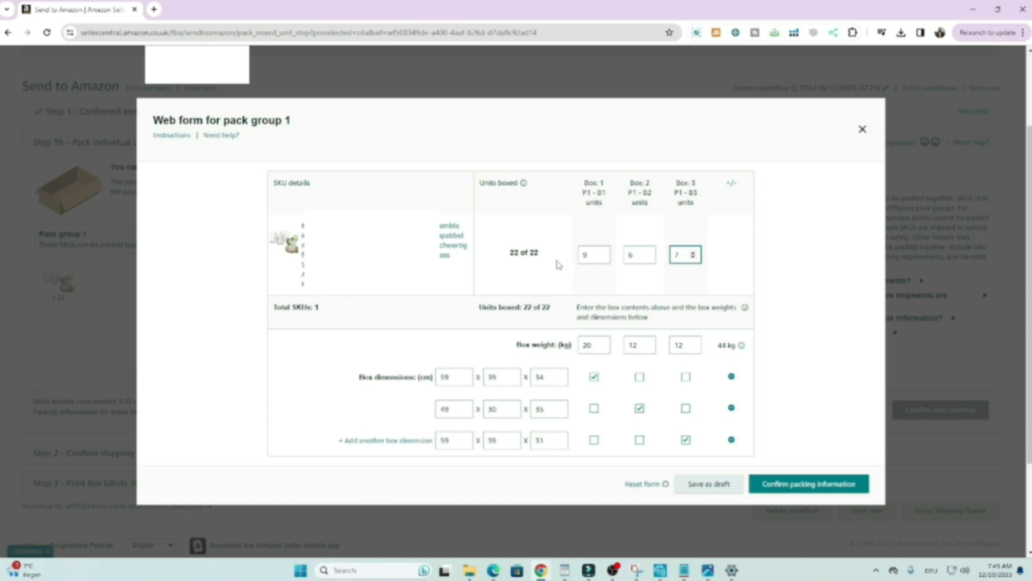
Check the boxed units and total weight, confirm the packing information despite the heavy-package warning, and continue to shipping confirmation.
left_click_drag(541, 255, 509, 253)
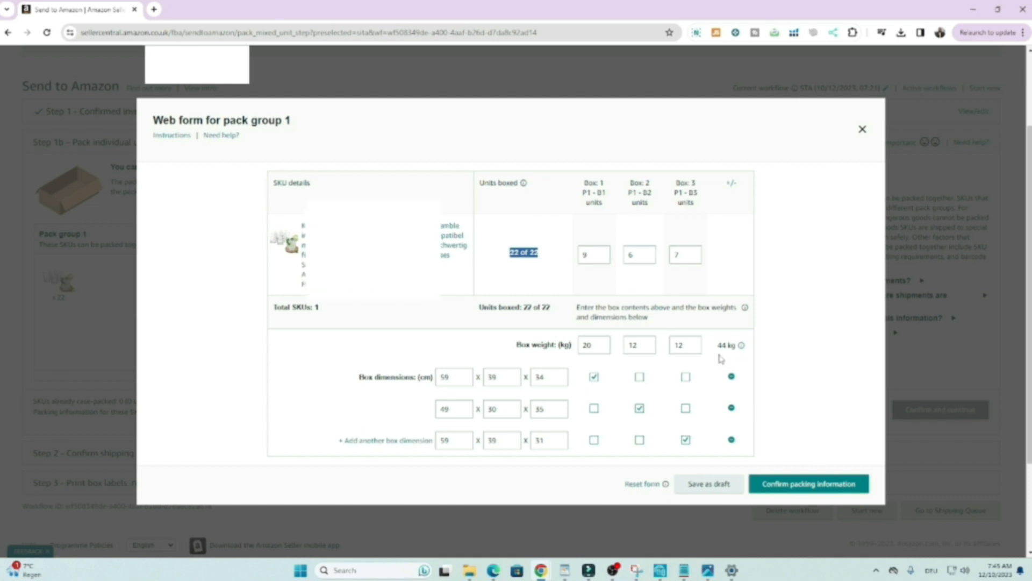
left_click_drag(717, 345, 736, 345)
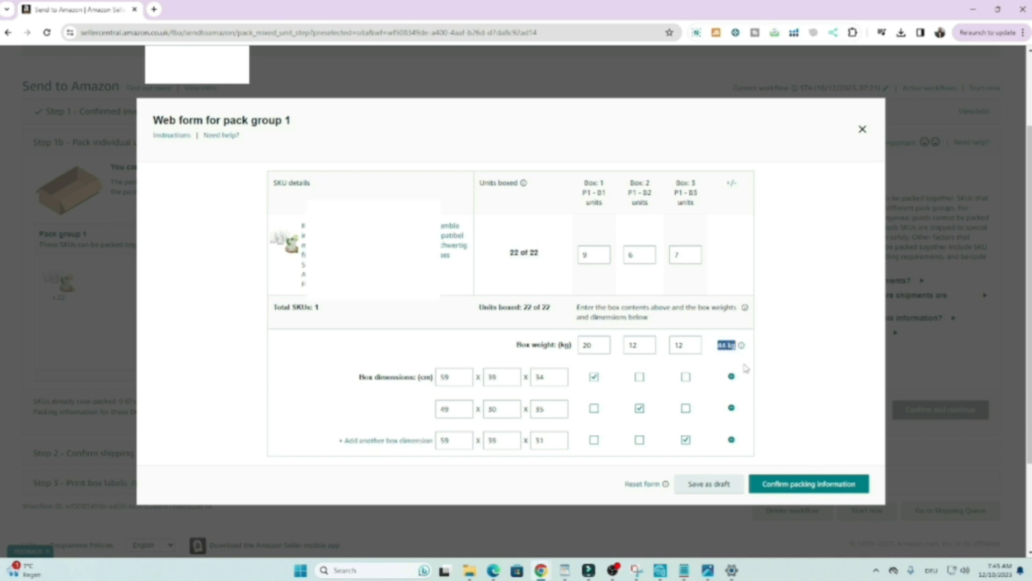
left_click(802, 489)
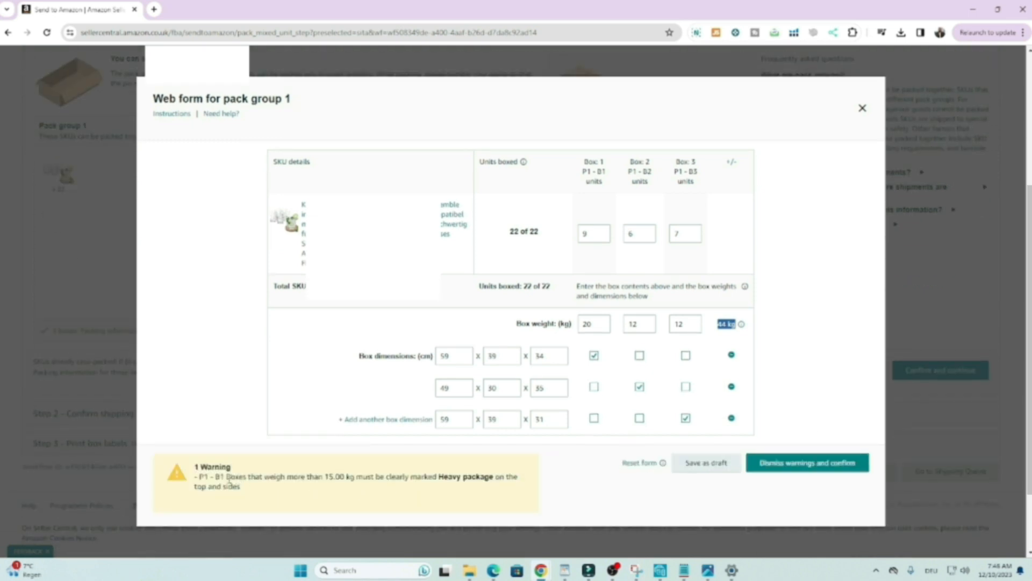
left_click_drag(227, 477, 493, 475)
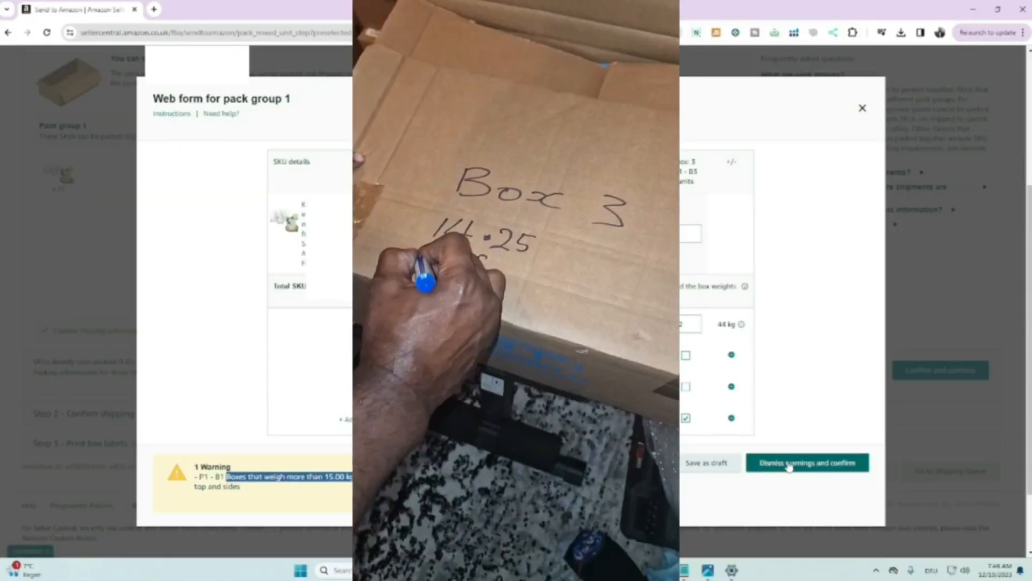
left_click(789, 466)
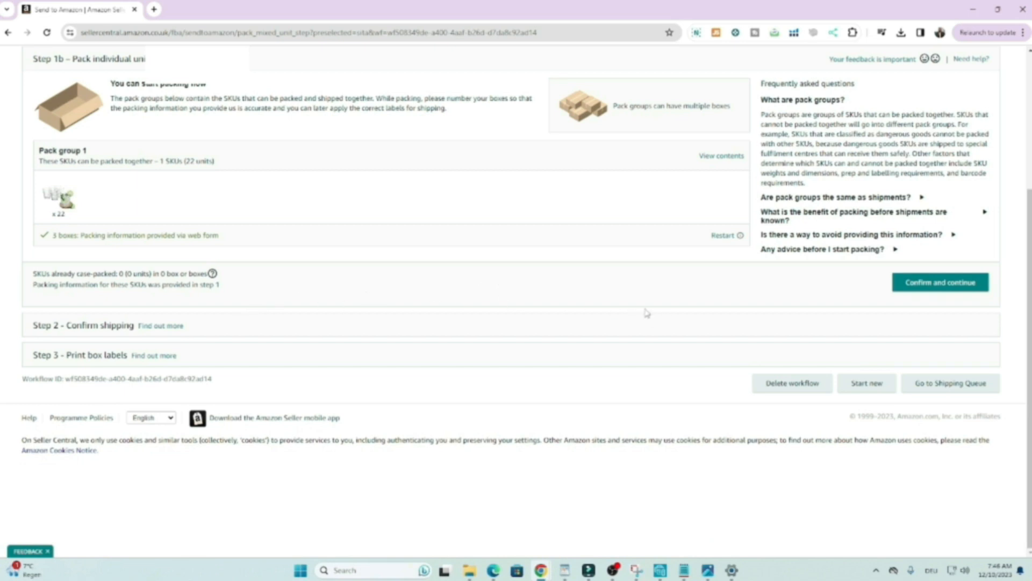
left_click(928, 288)
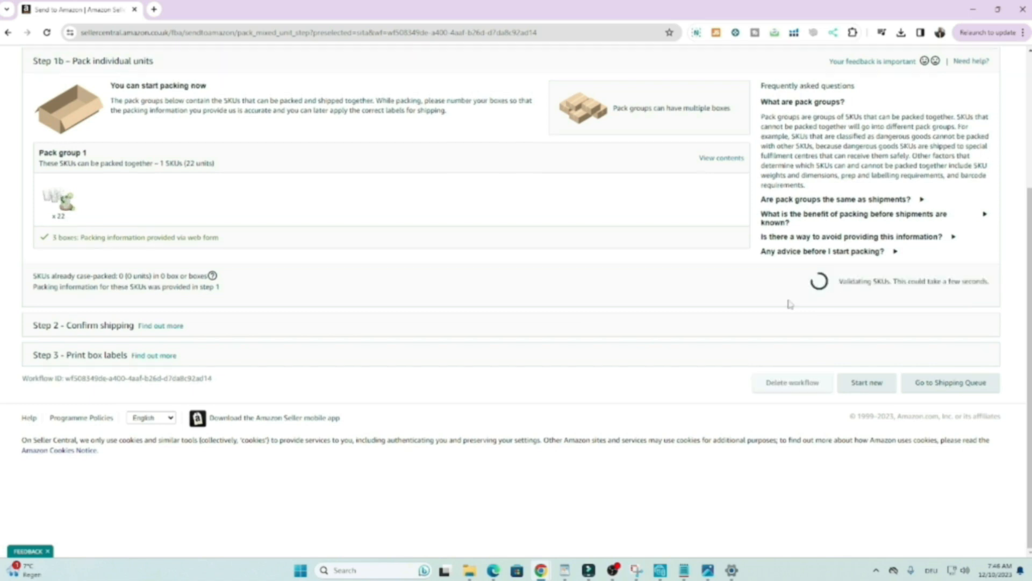
scroll(541, 342, "up", 3)
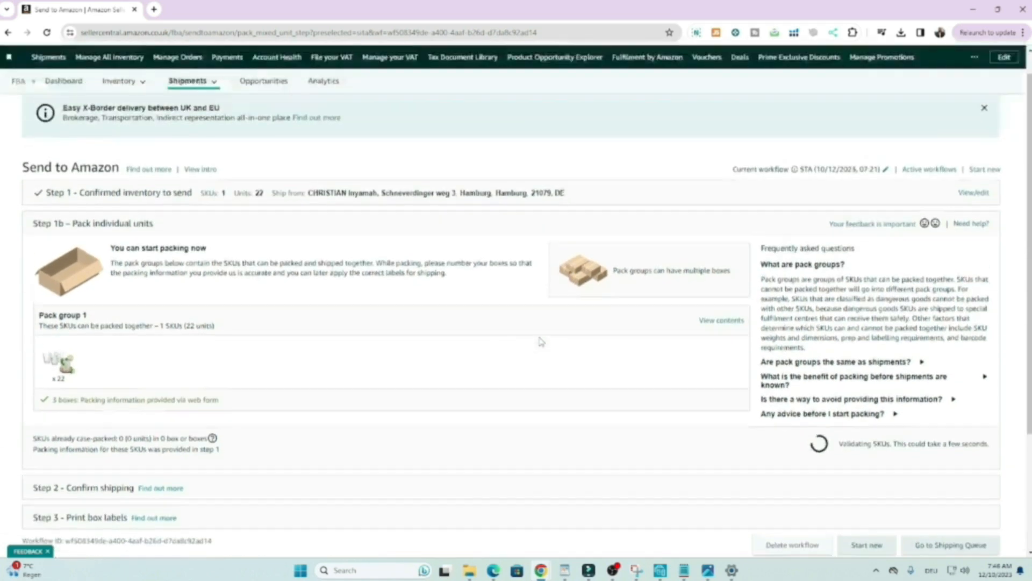
Set the ship date to 11/12/2023.
scroll(542, 342, "down", 1)
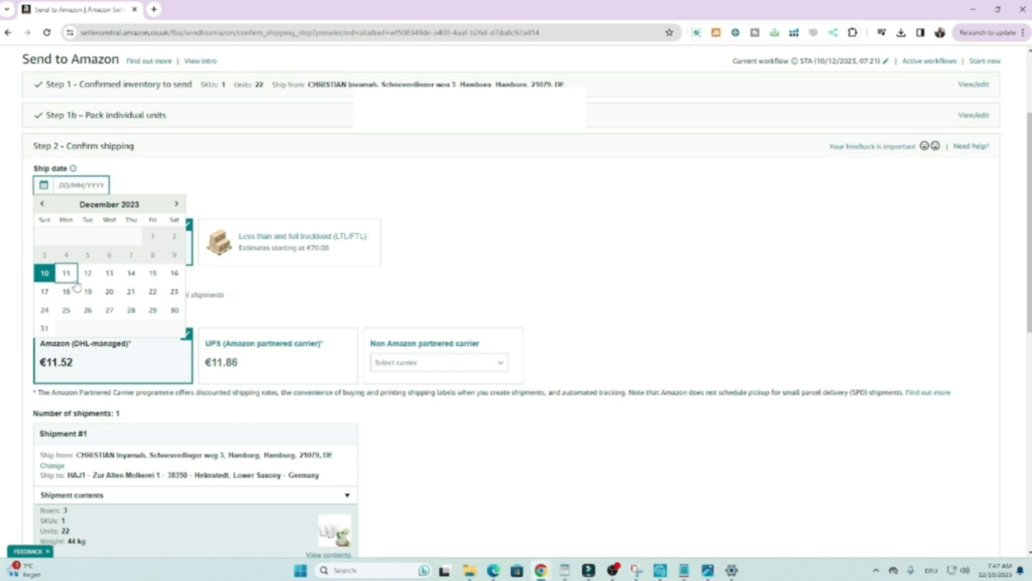
left_click(469, 231)
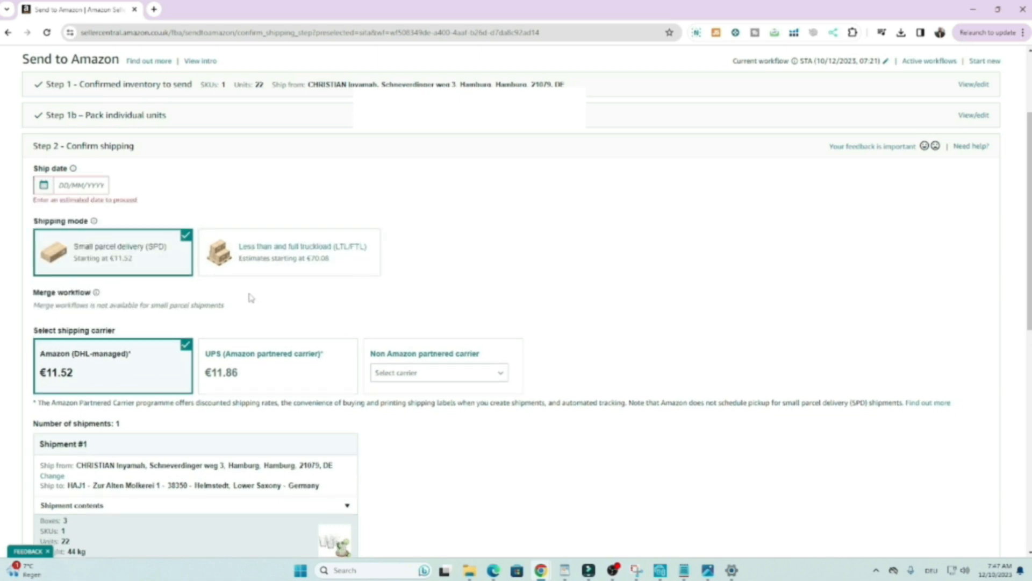
left_click(74, 185)
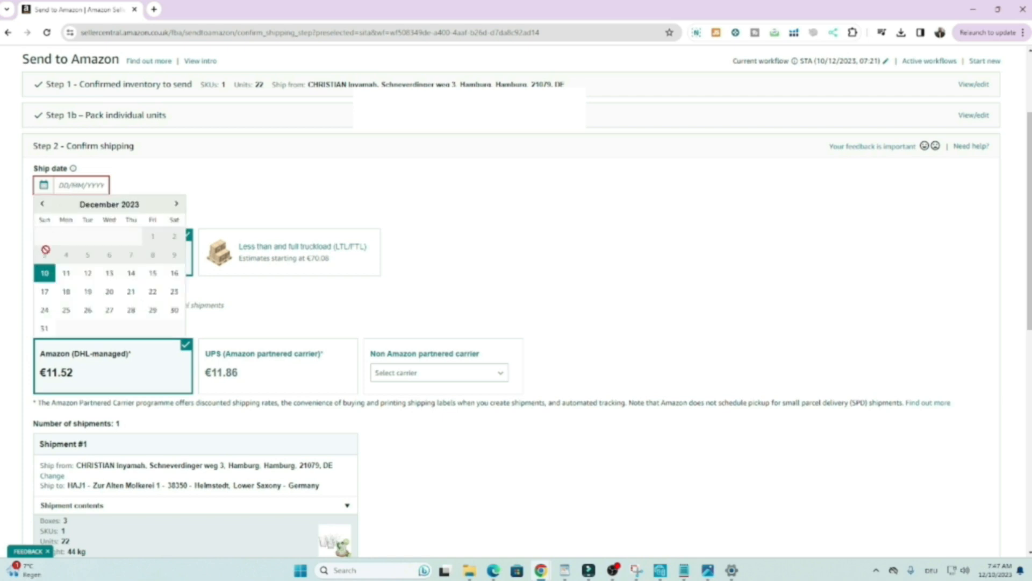
left_click(44, 328)
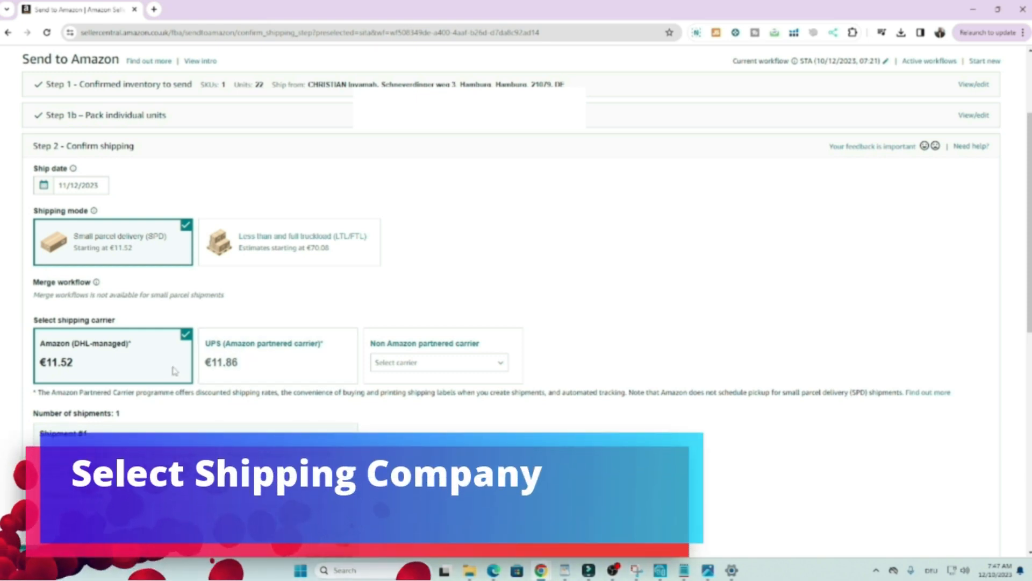
Choose General Logistic Systems as the non-Amazon partnered carrier and review the resulting shipping charges.
scroll(575, 288, "down", 1)
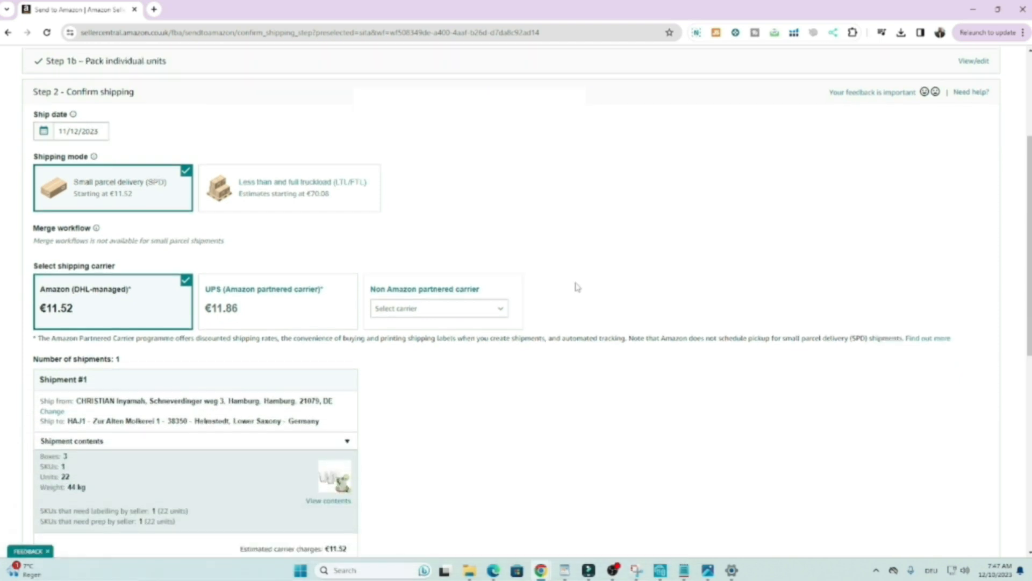
left_click(500, 312)
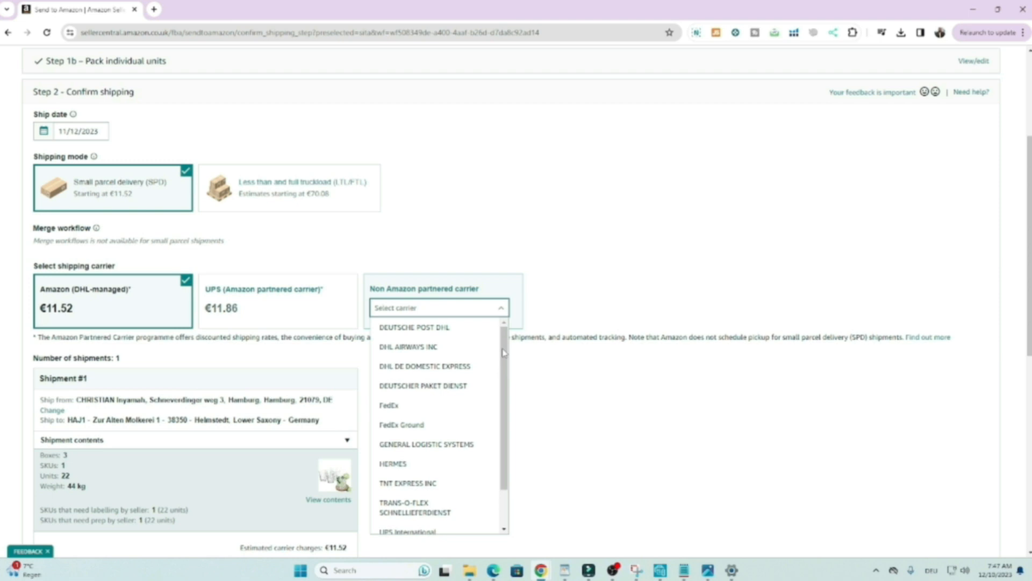
left_click(433, 445)
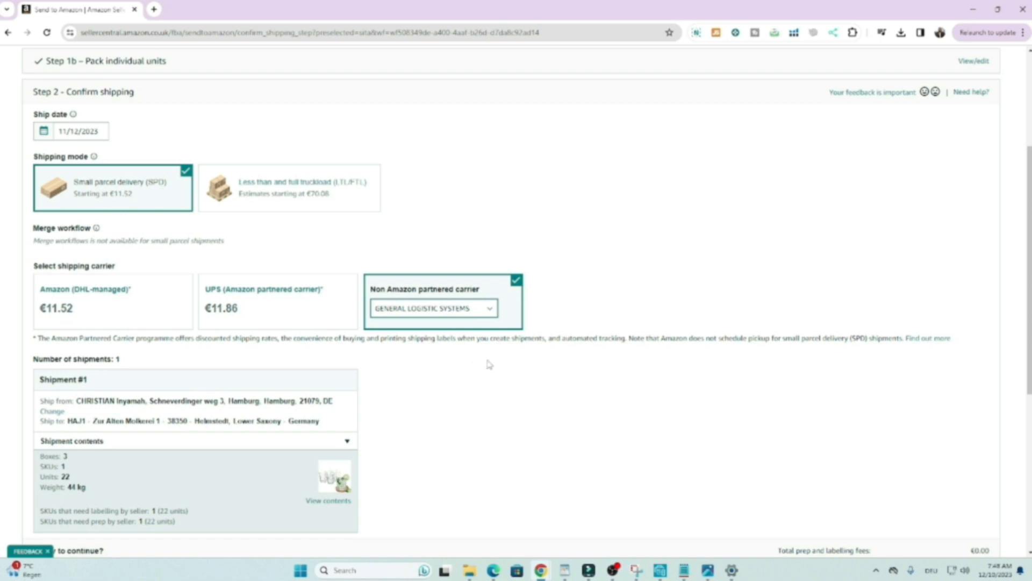
scroll(506, 373, "down", 2)
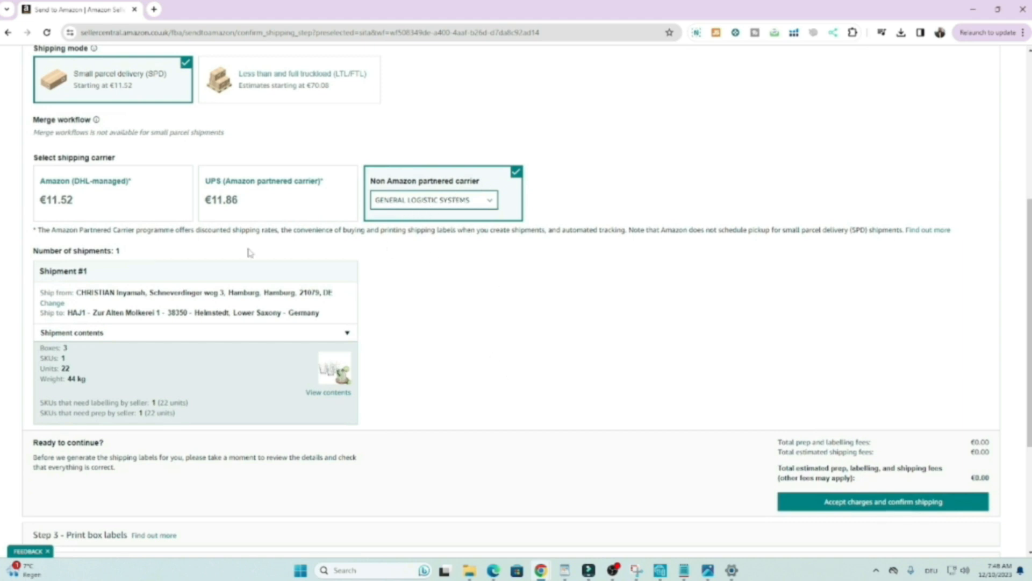
Select Amazon (DHL-managed) as the shipping carrier and agree to the Amazon Inbound Transportation Services terms and conditions.
left_click(109, 205)
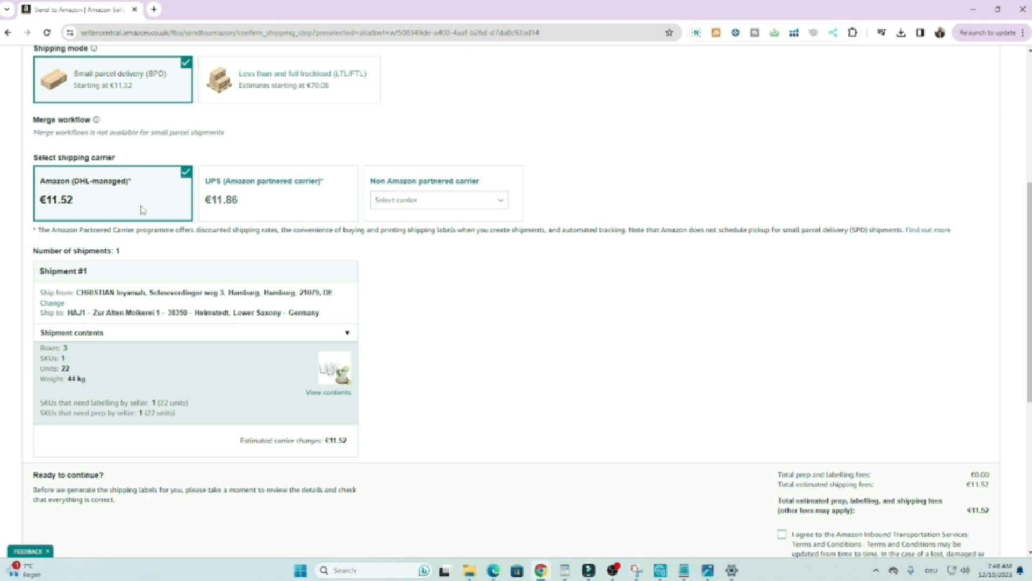
scroll(143, 210, "down", 2)
left_click(781, 427)
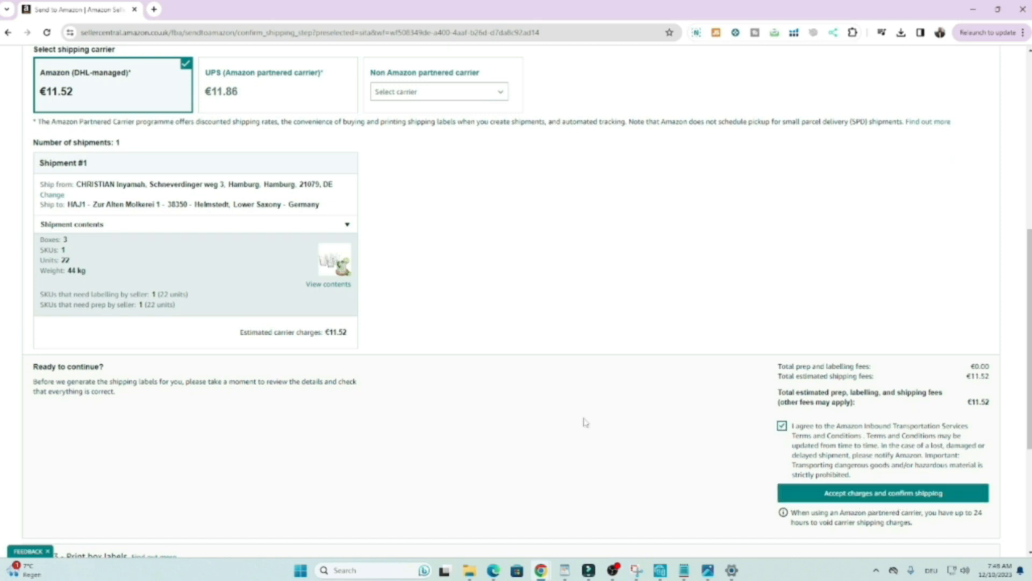
scroll(508, 429, "down", 1)
scroll(508, 430, "down", 2)
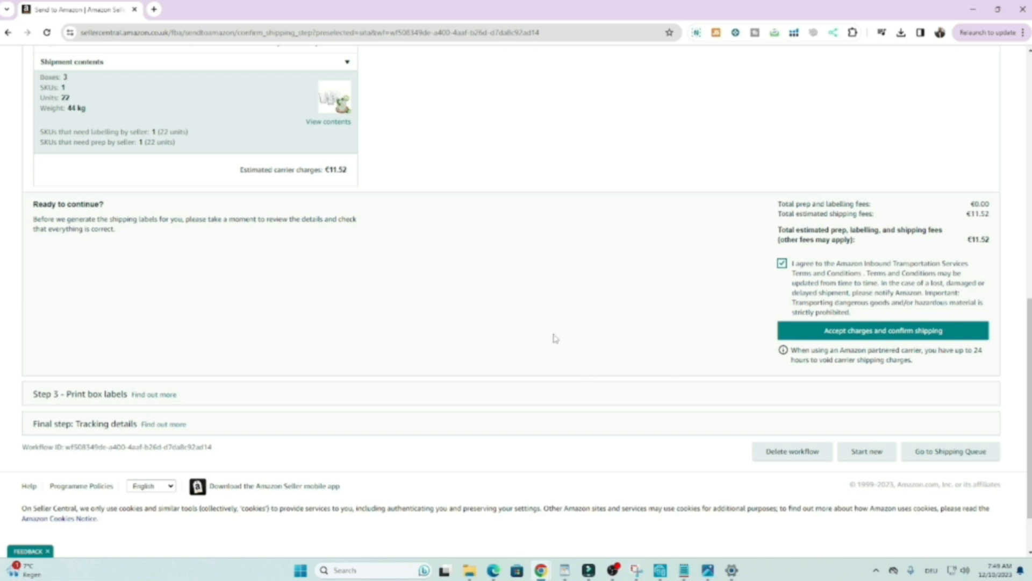
Open the current workflow's name for editing.
scroll(640, 350, "up", 6)
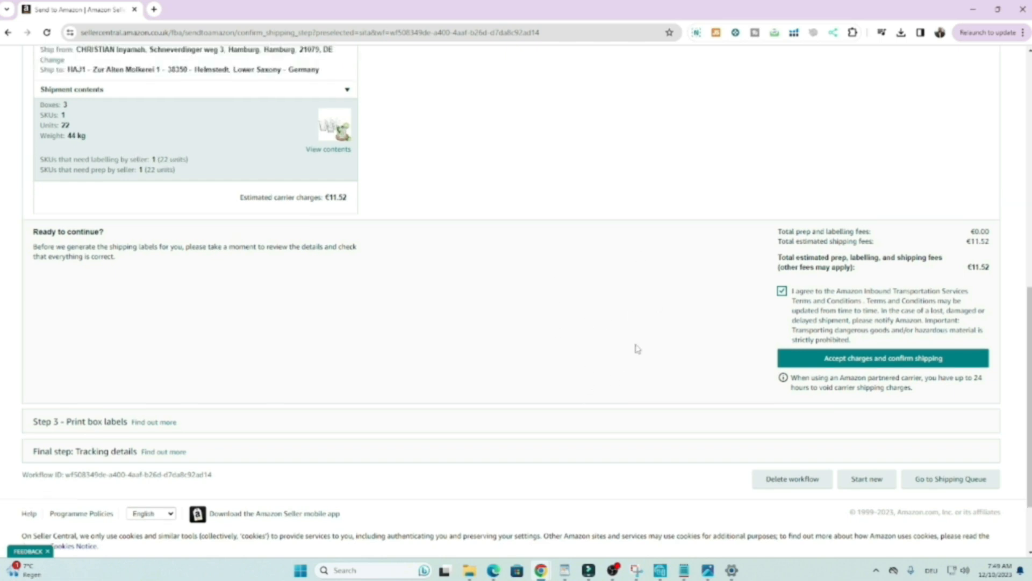
scroll(635, 346, "up", 5)
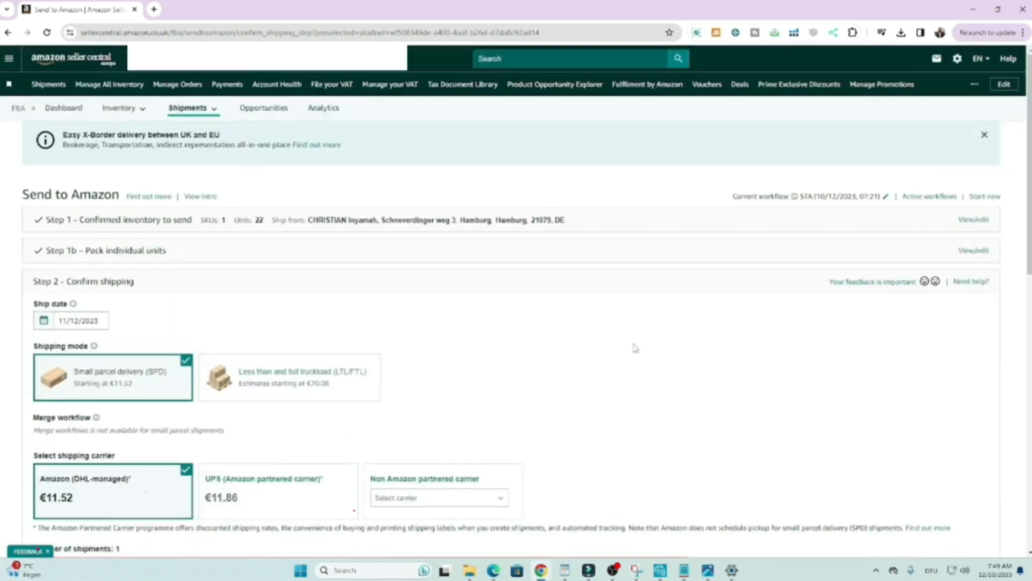
left_click(885, 198)
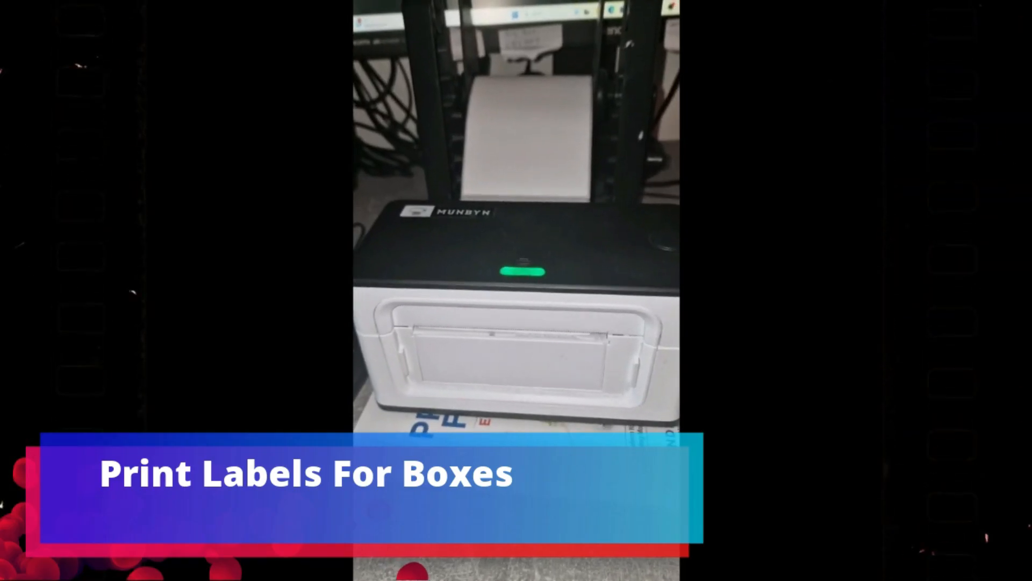